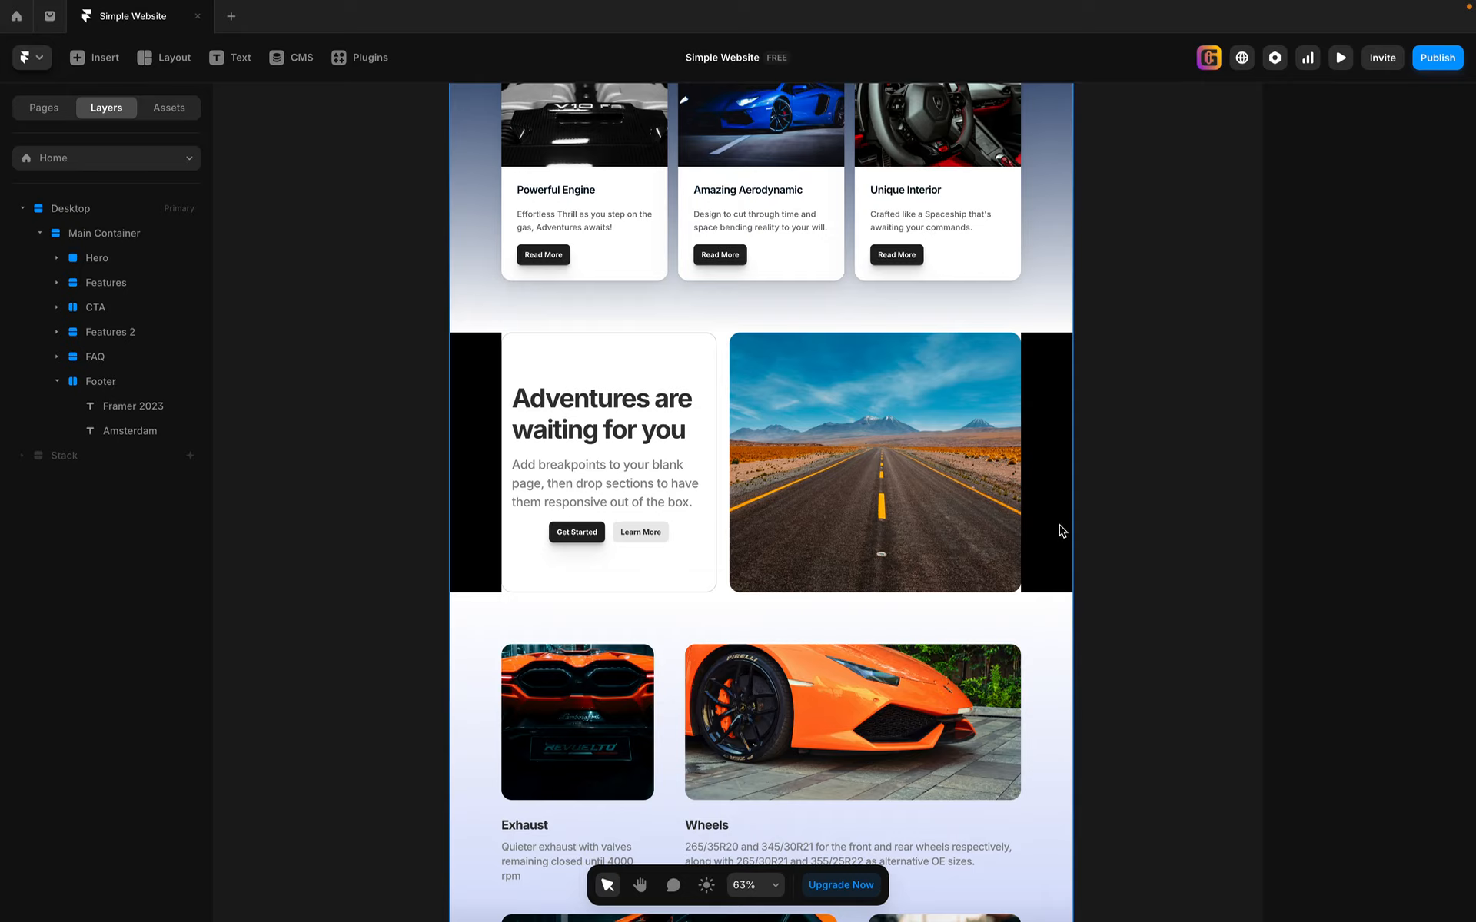
Step: Undo the last two changes affecting the footer and remove its maximum width limit
scroll(1061, 531, down, 10)
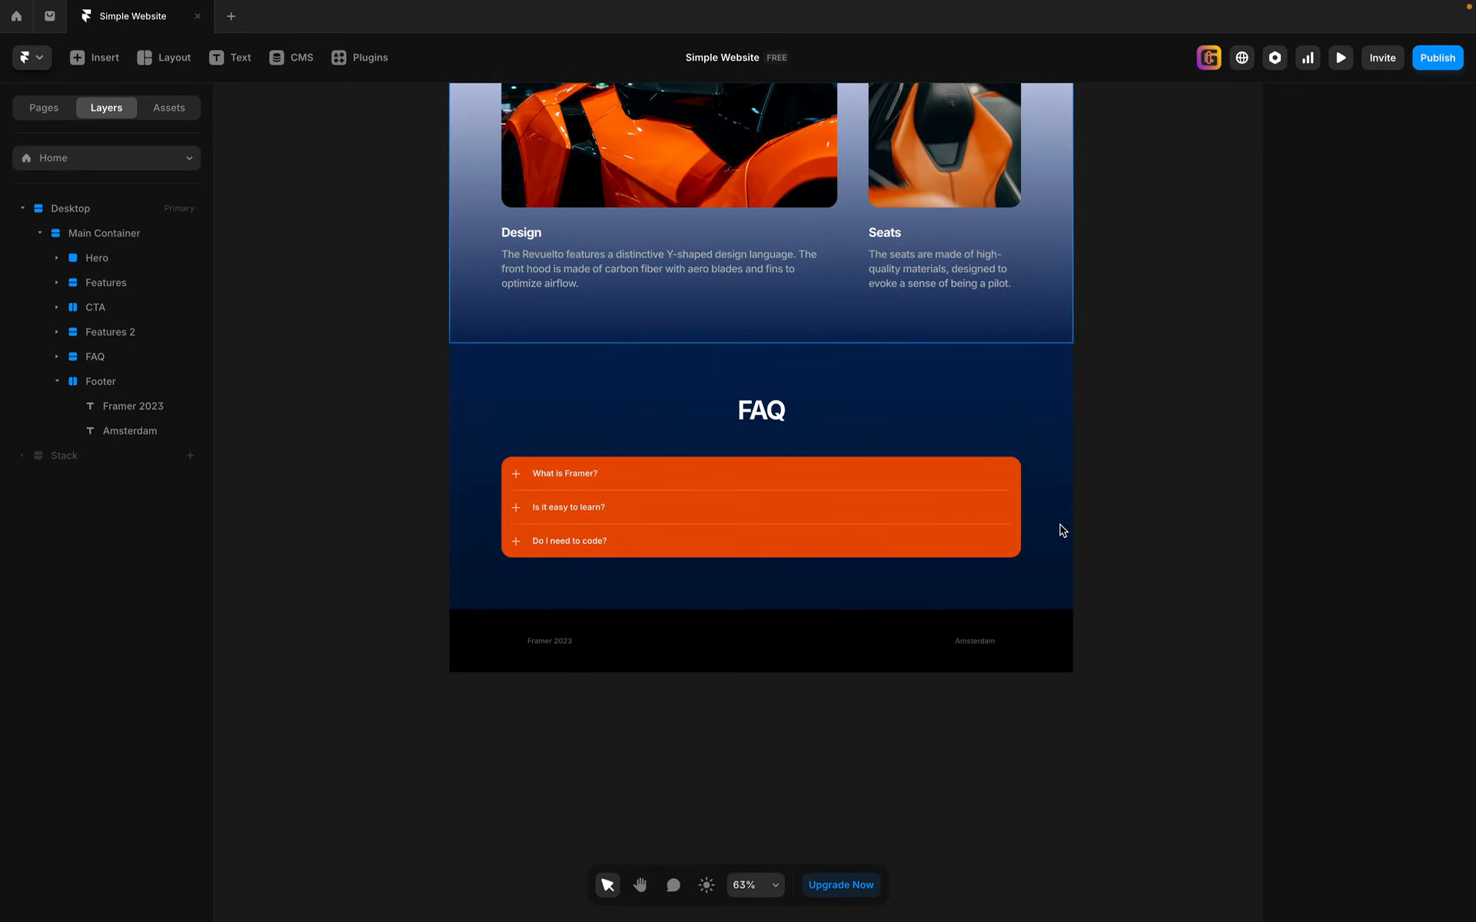
key(ctrl+z)
key(ctrl+z)
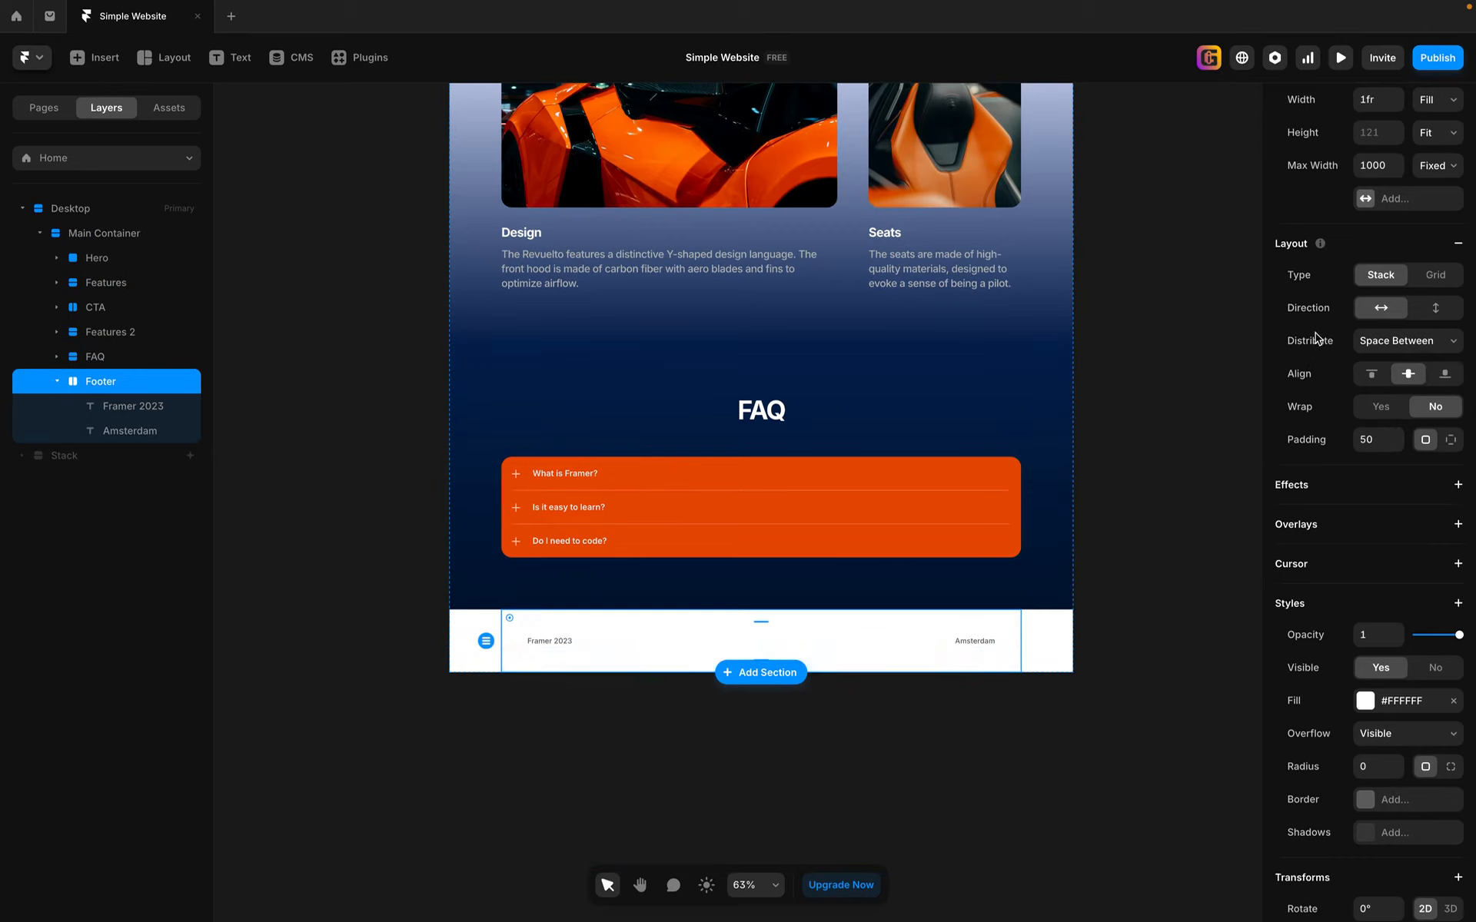
scroll(1316, 323, up, 2)
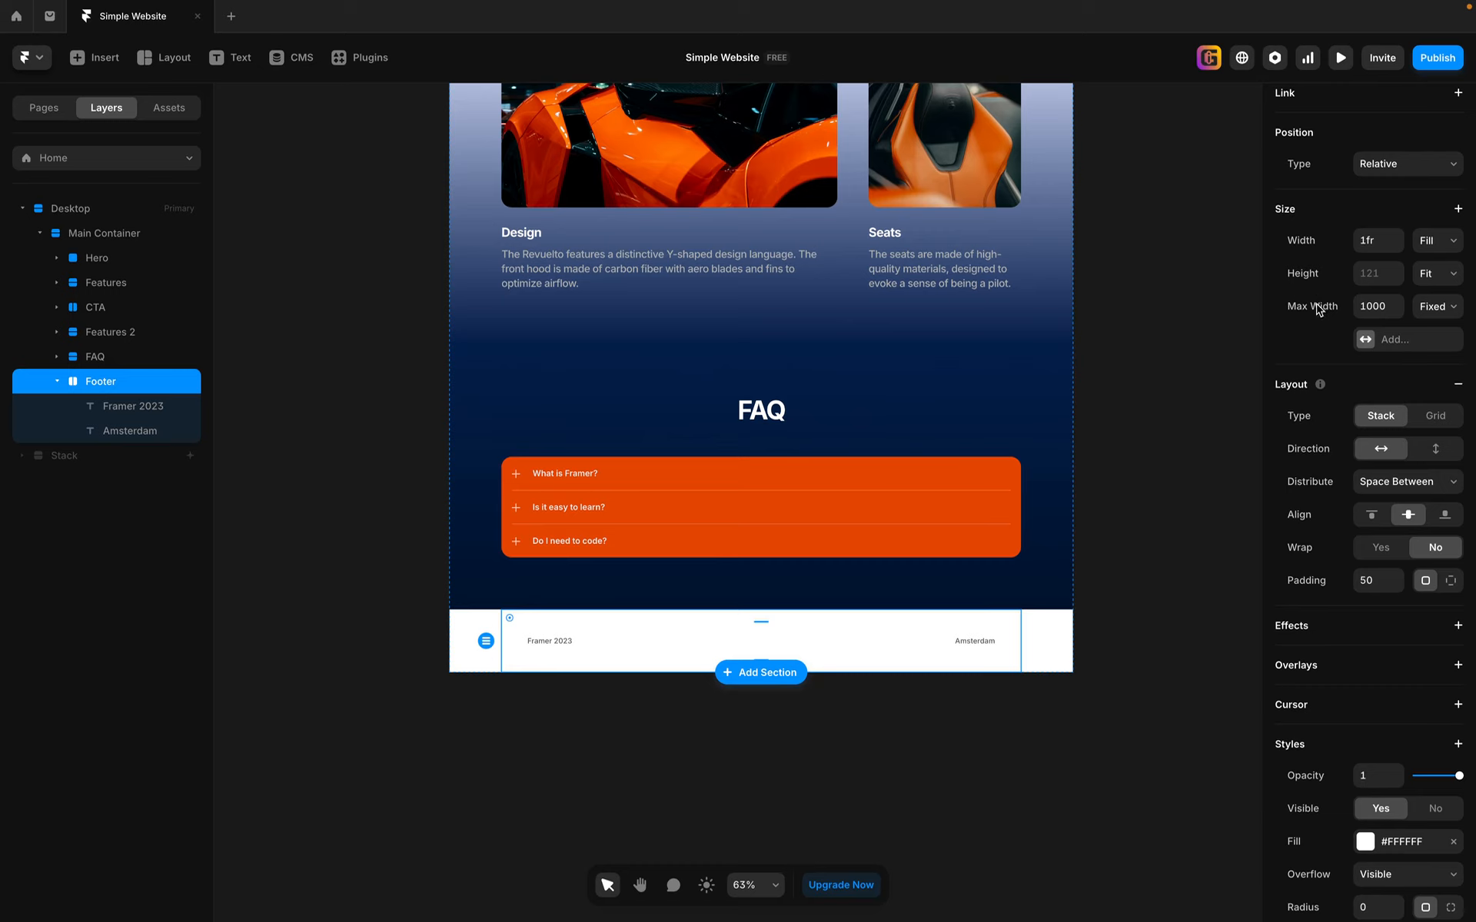
click(1321, 310)
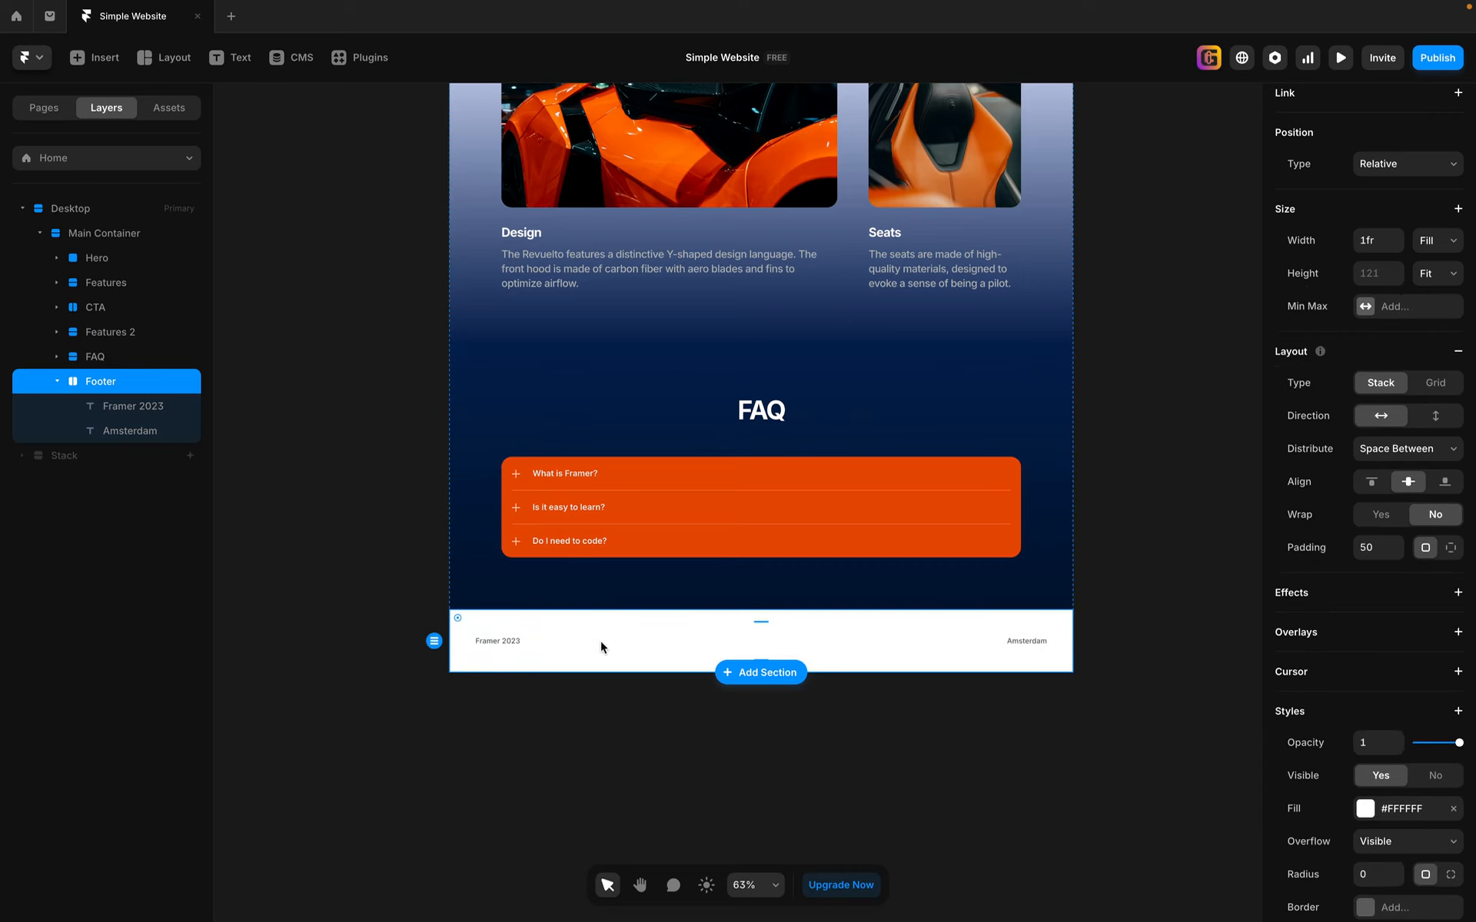
Step: Set the footer's fill colour to solid black, #000000
click(1366, 809)
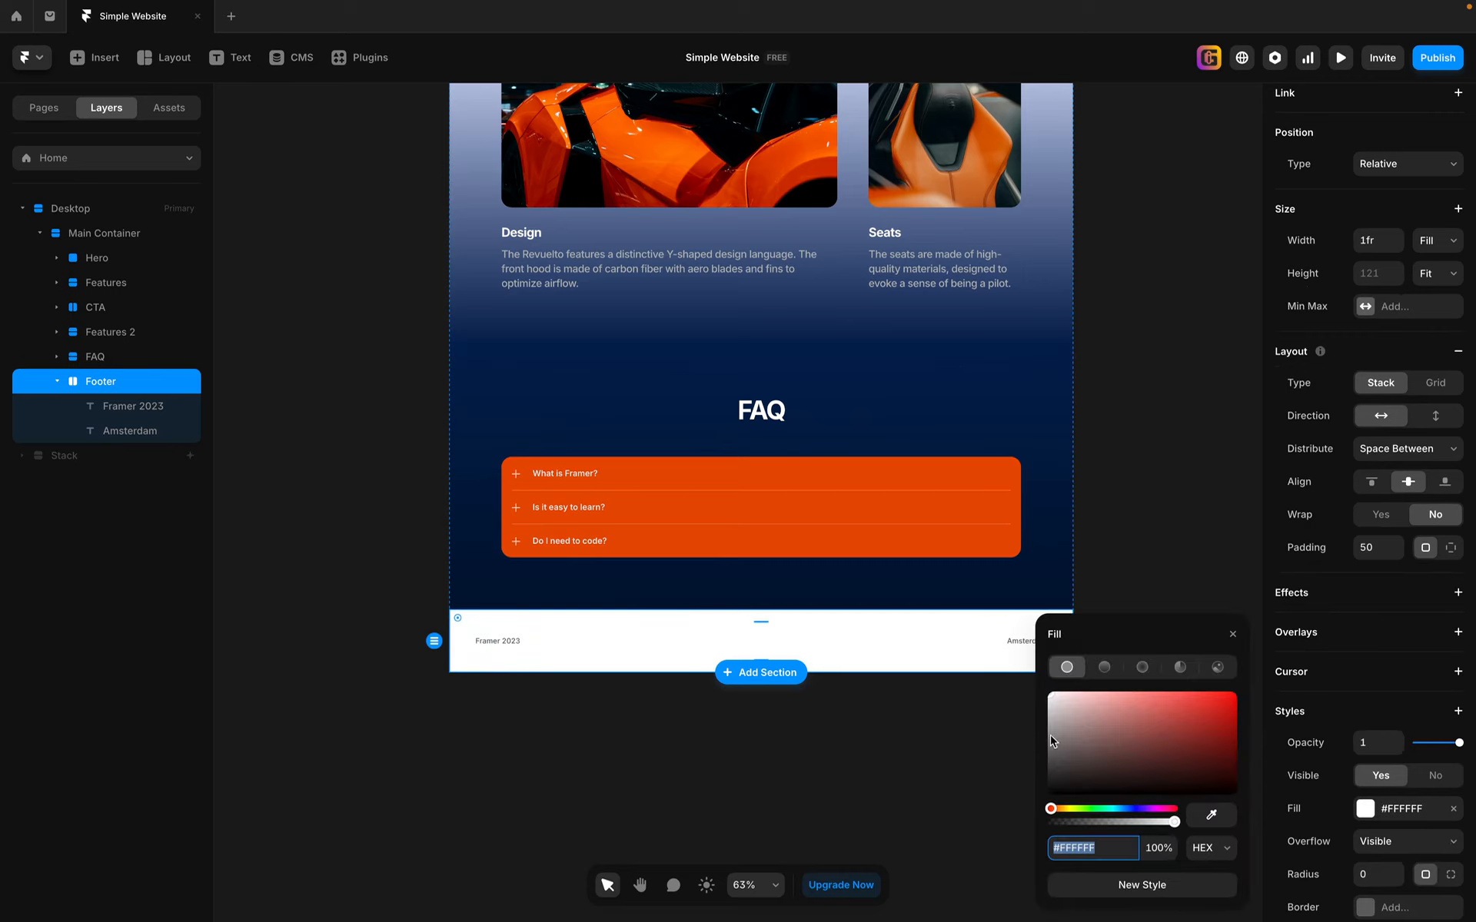
click(1099, 720)
drag(1087, 748, 1033, 826)
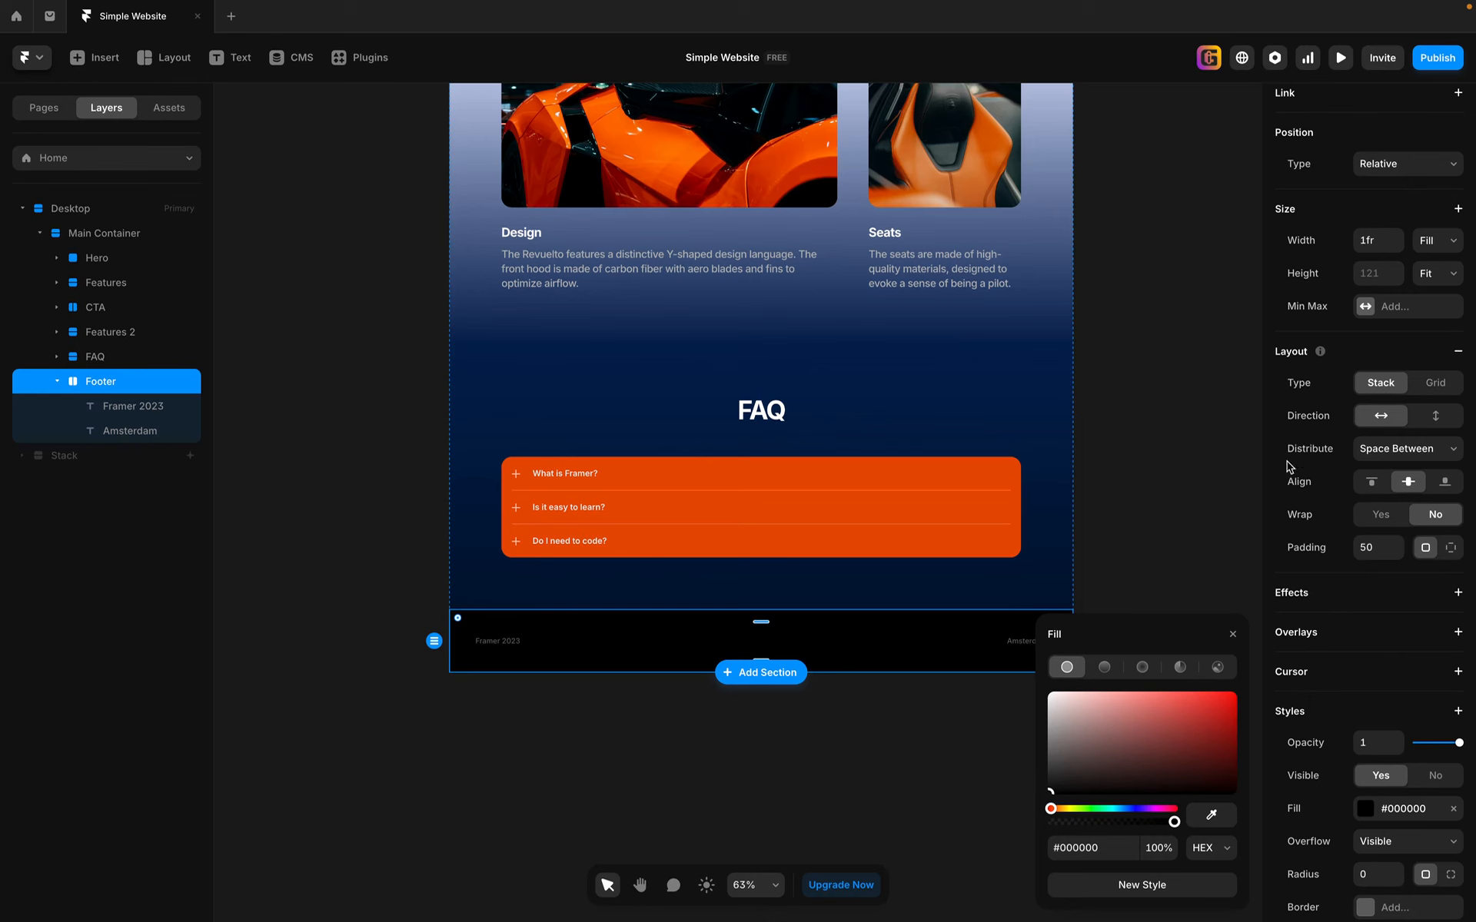
click(1194, 432)
scroll(1195, 433, up, 10)
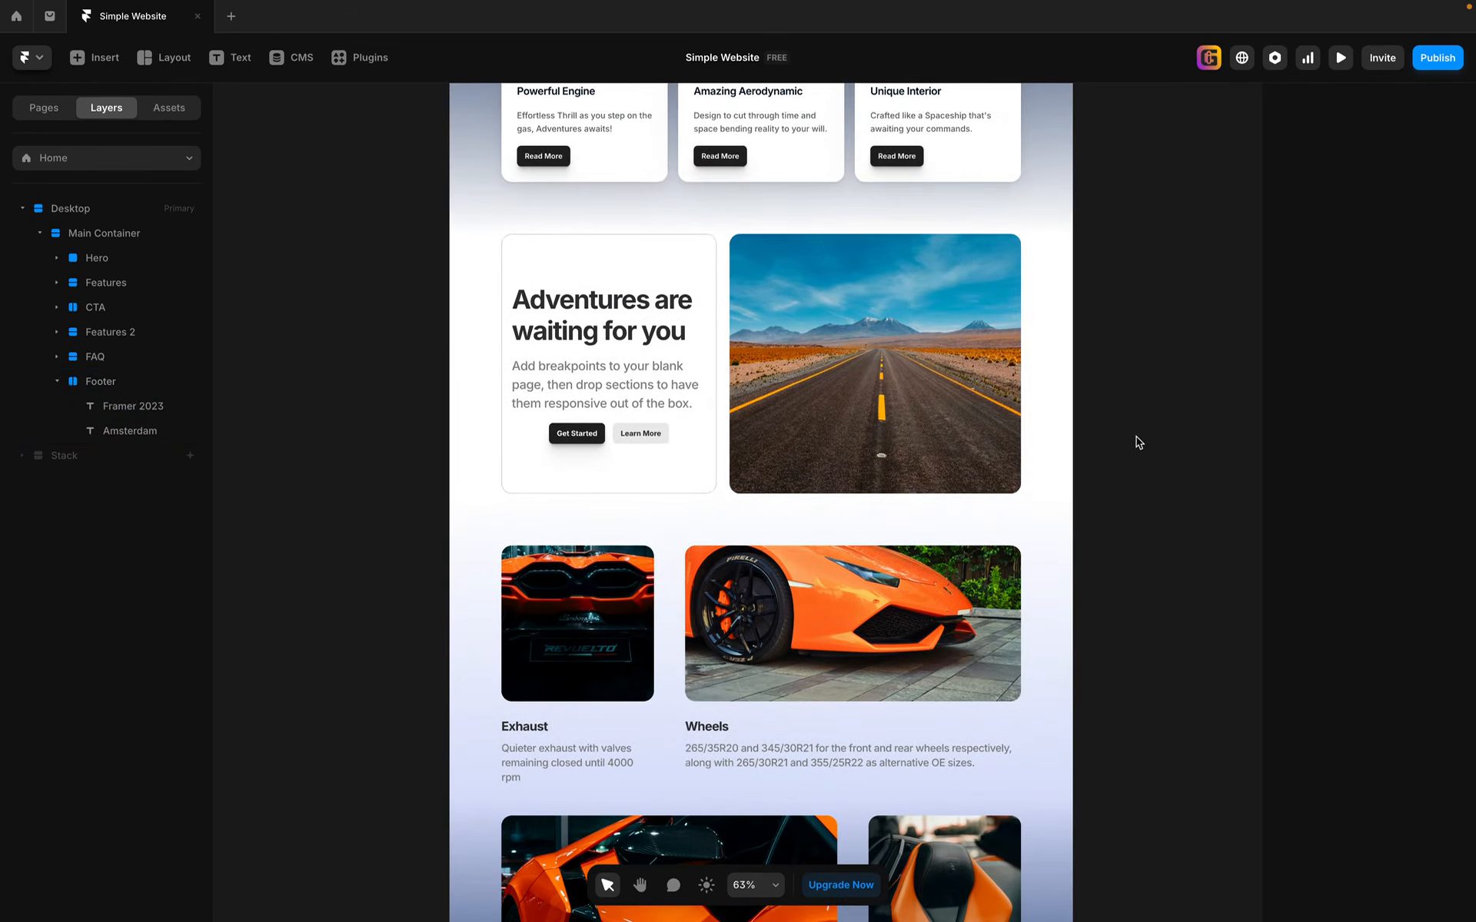
scroll(1137, 454, down, 4)
scroll(1140, 472, down, 7)
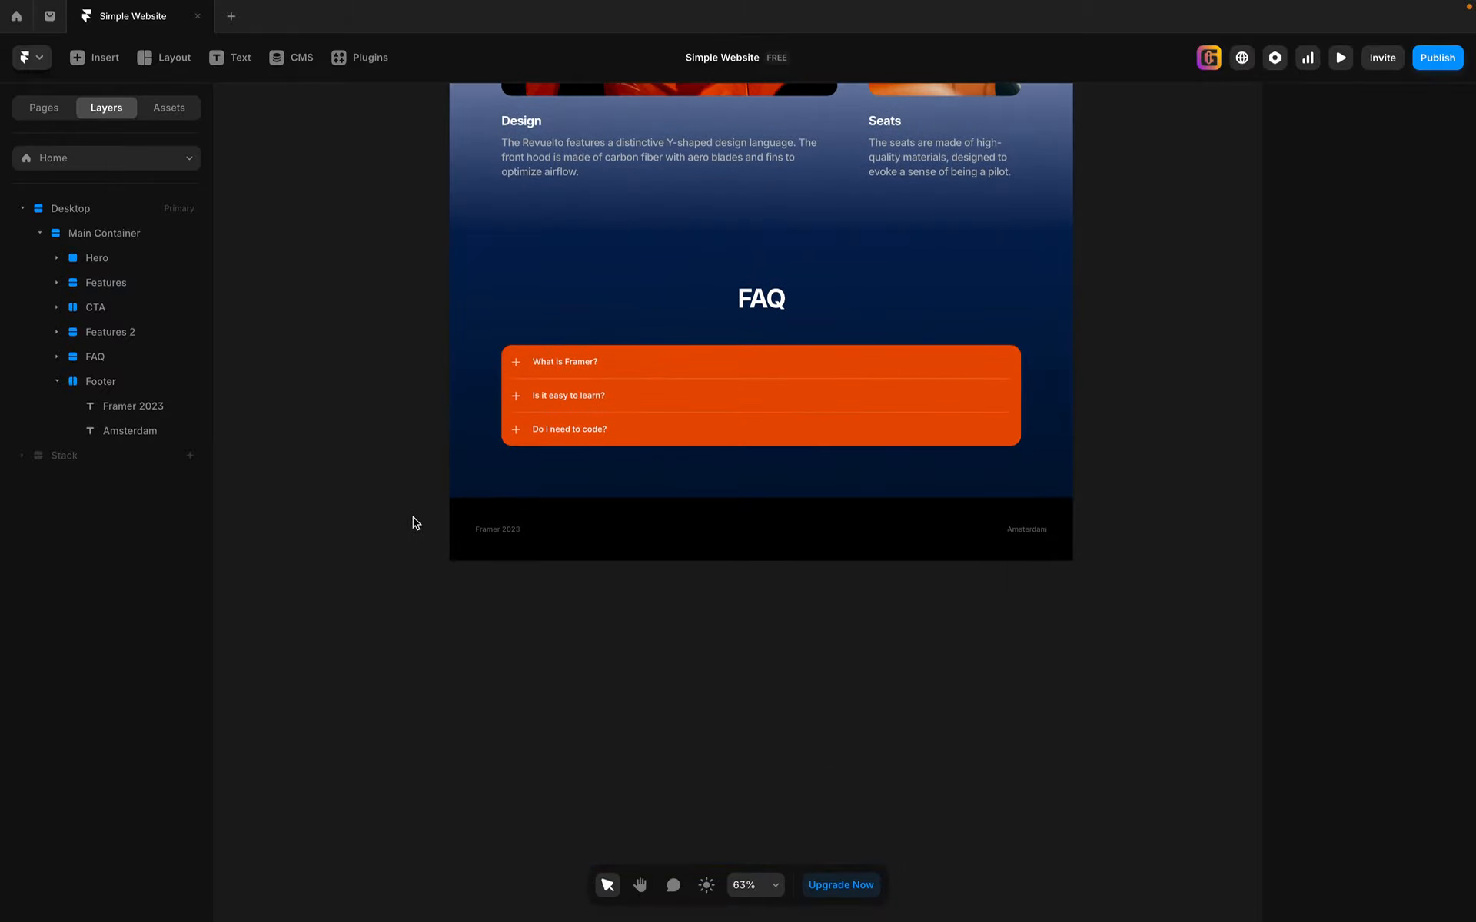
Step: Replace the footer text "Framer 2023" with "Sample Page by" followed by the author's name and "2025"
scroll(471, 527, up, 10)
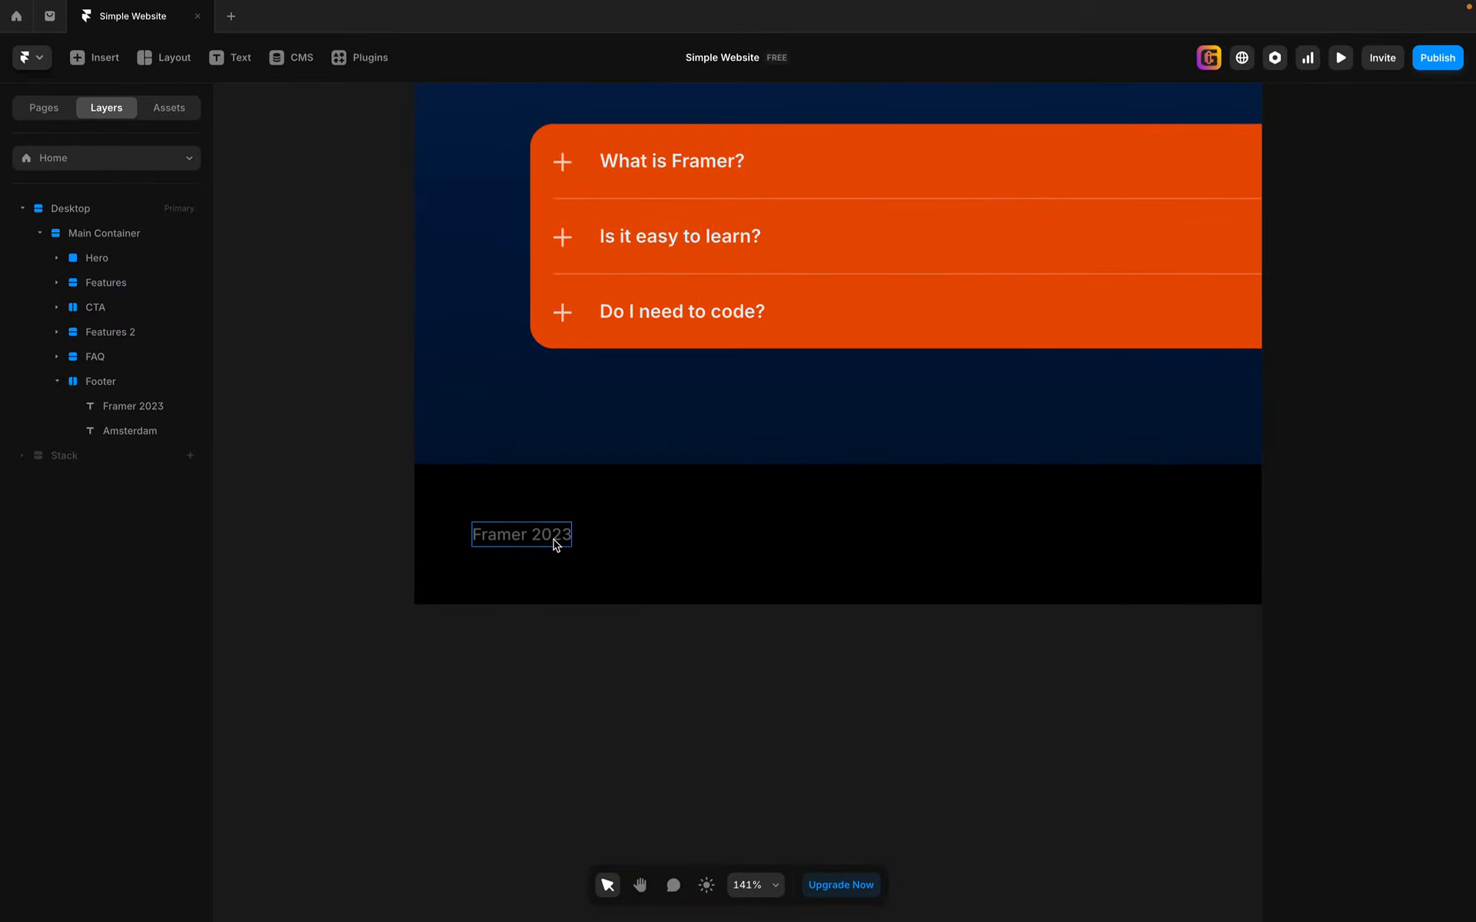
double_click(557, 544)
key(ctrl+a)
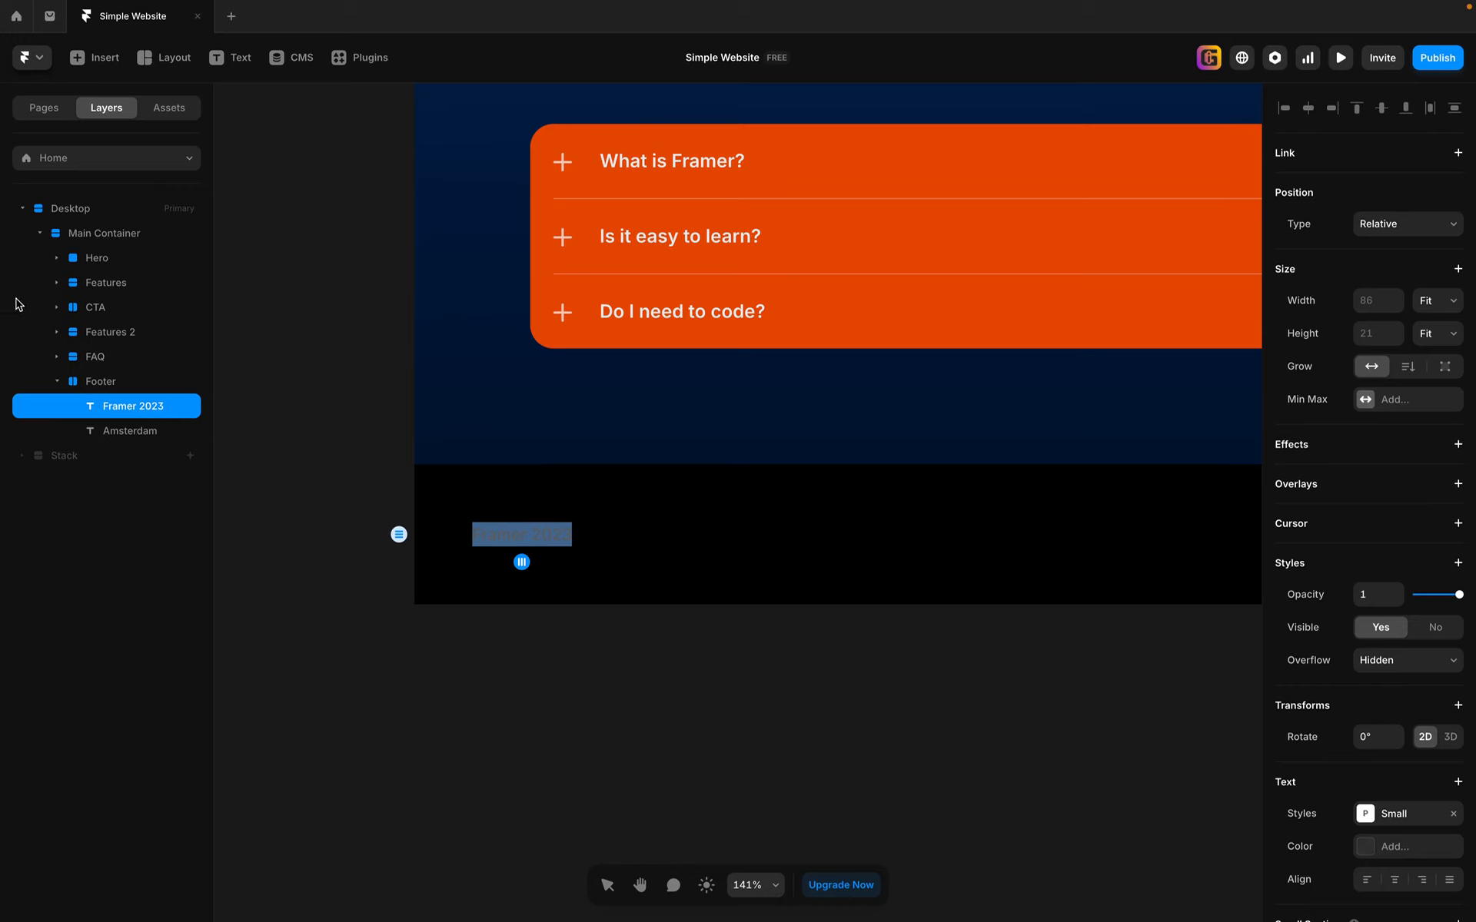
text(Sample Page by AJ)
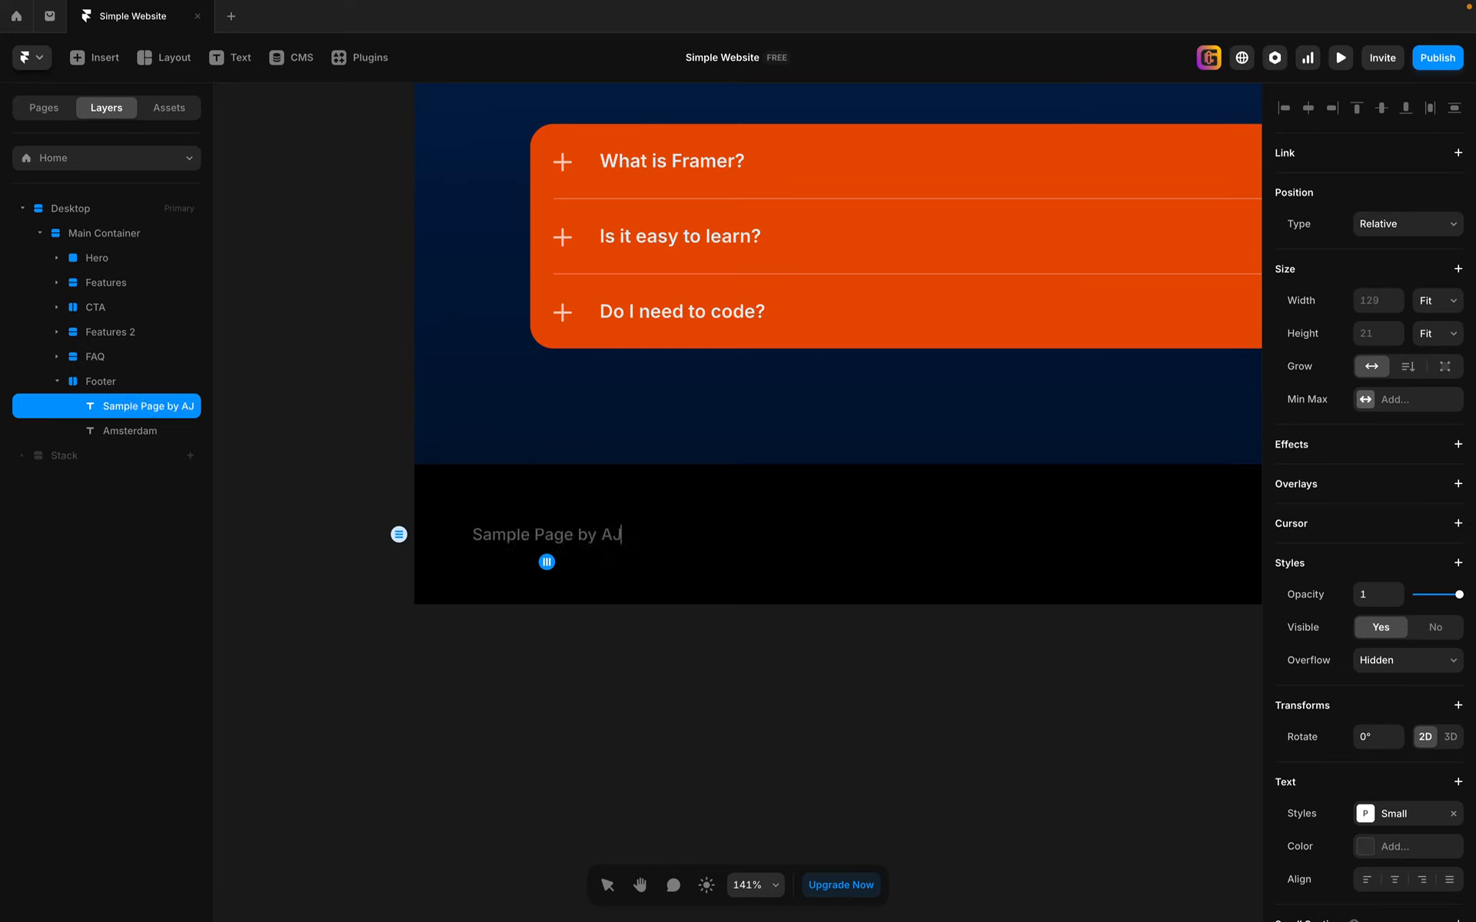
text( 2025)
key(Escape)
Step: Replace the footer text "Amsterdam" with "United States"
scroll(1120, 699, right, 5)
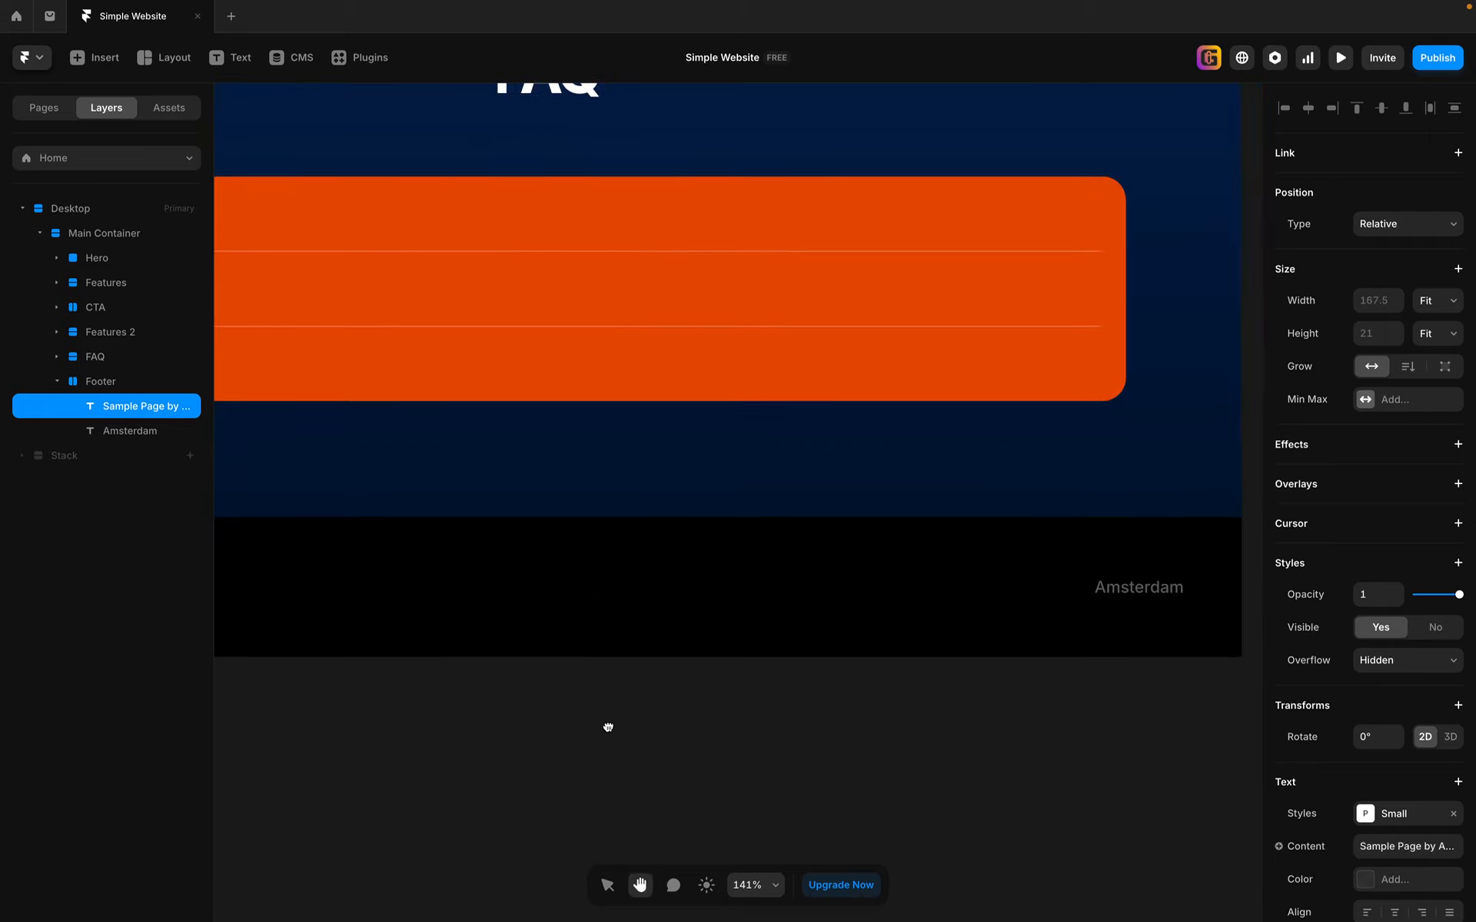
double_click(1134, 589)
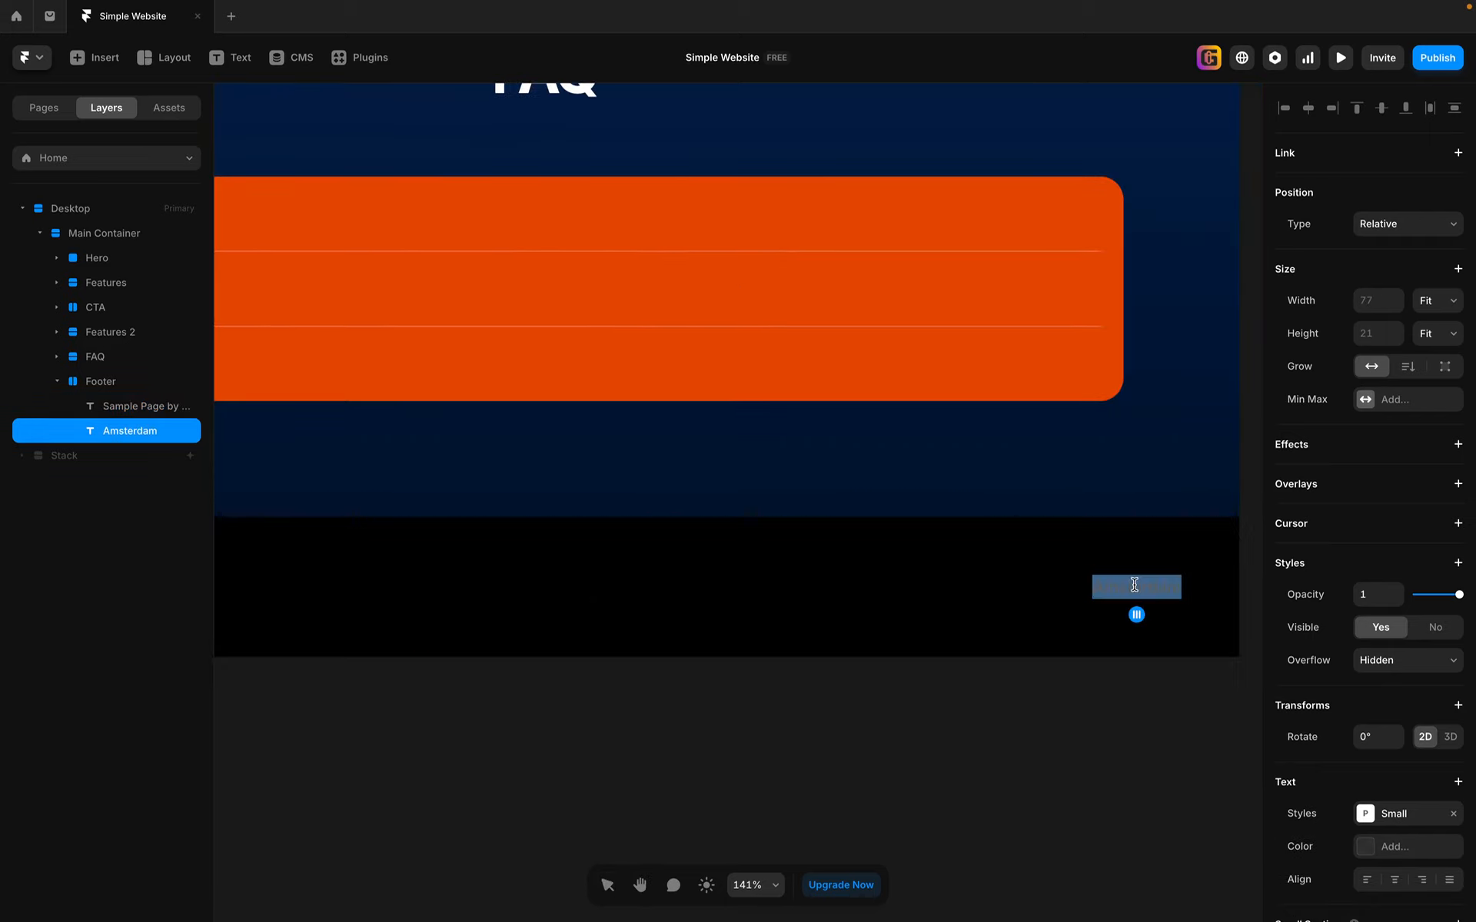
text(United)
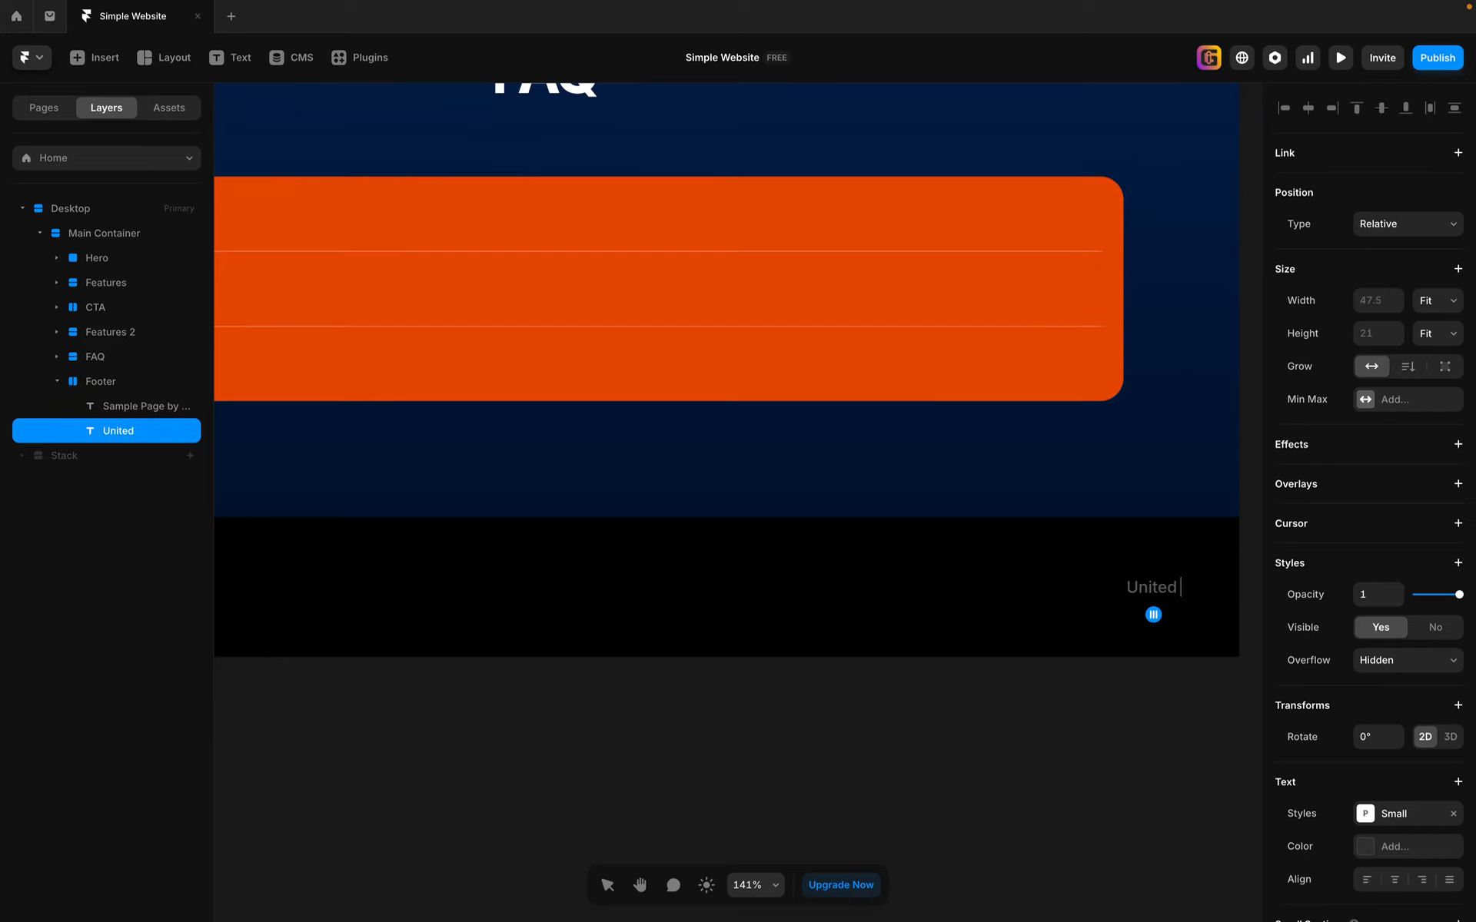
text( States)
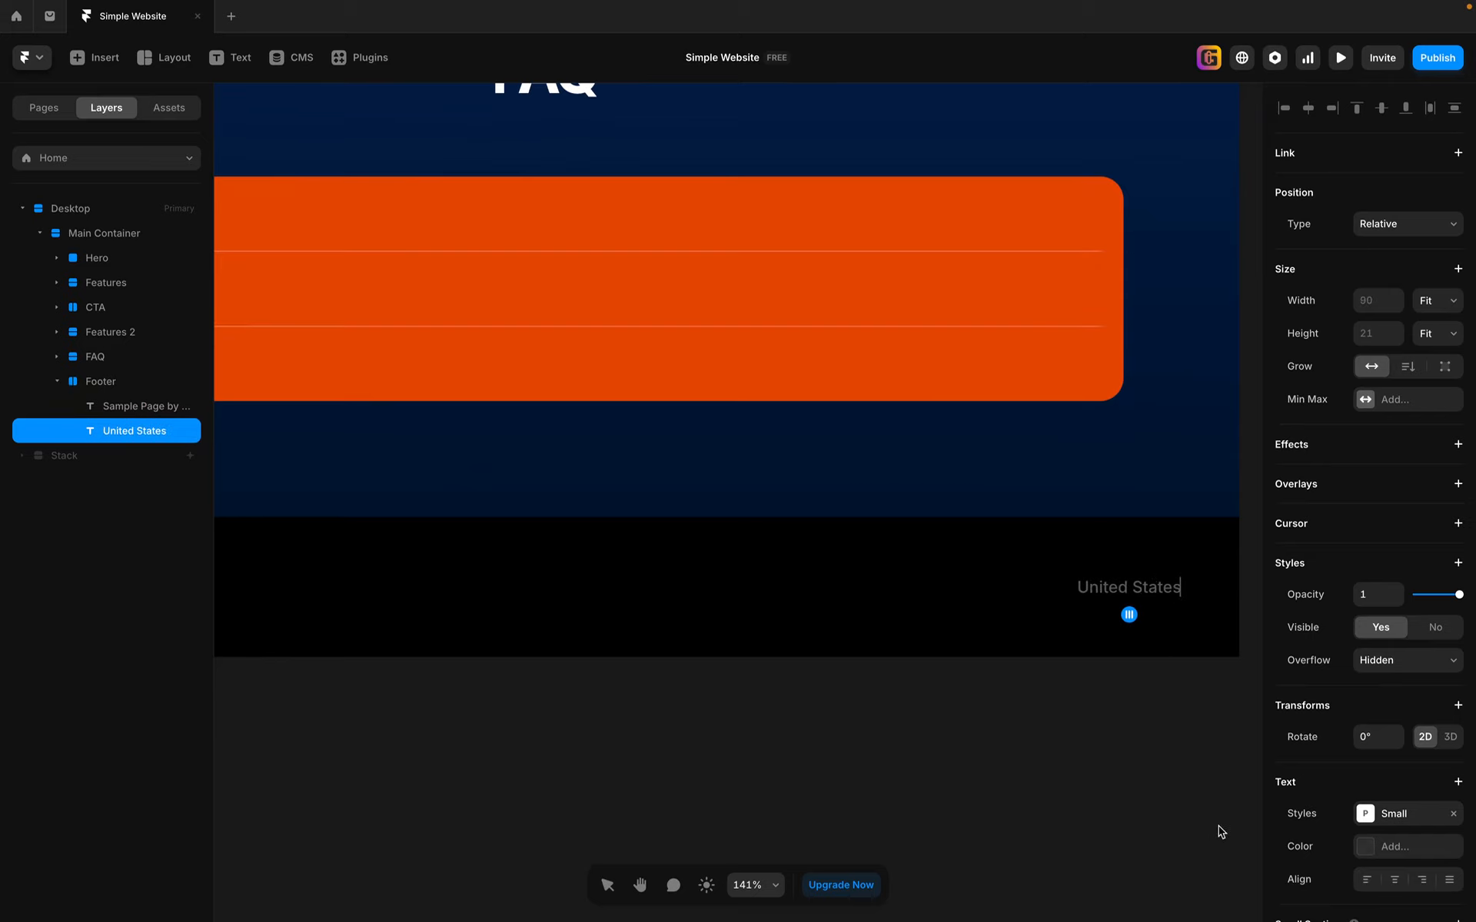
key(Escape)
scroll(695, 725, down, 5)
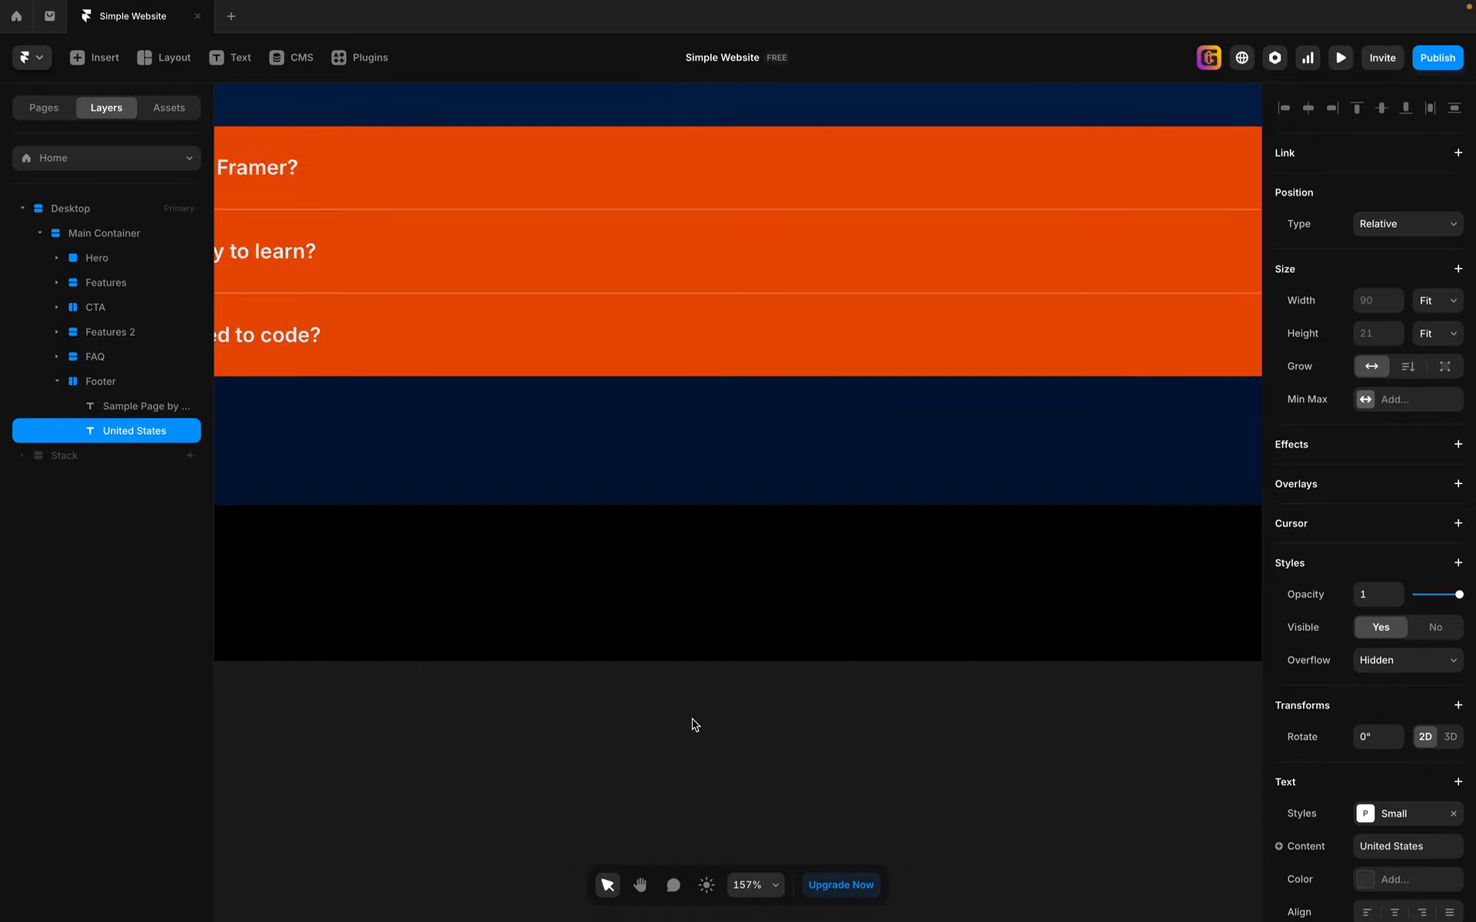
key(space)
drag(520, 785, 588, 782)
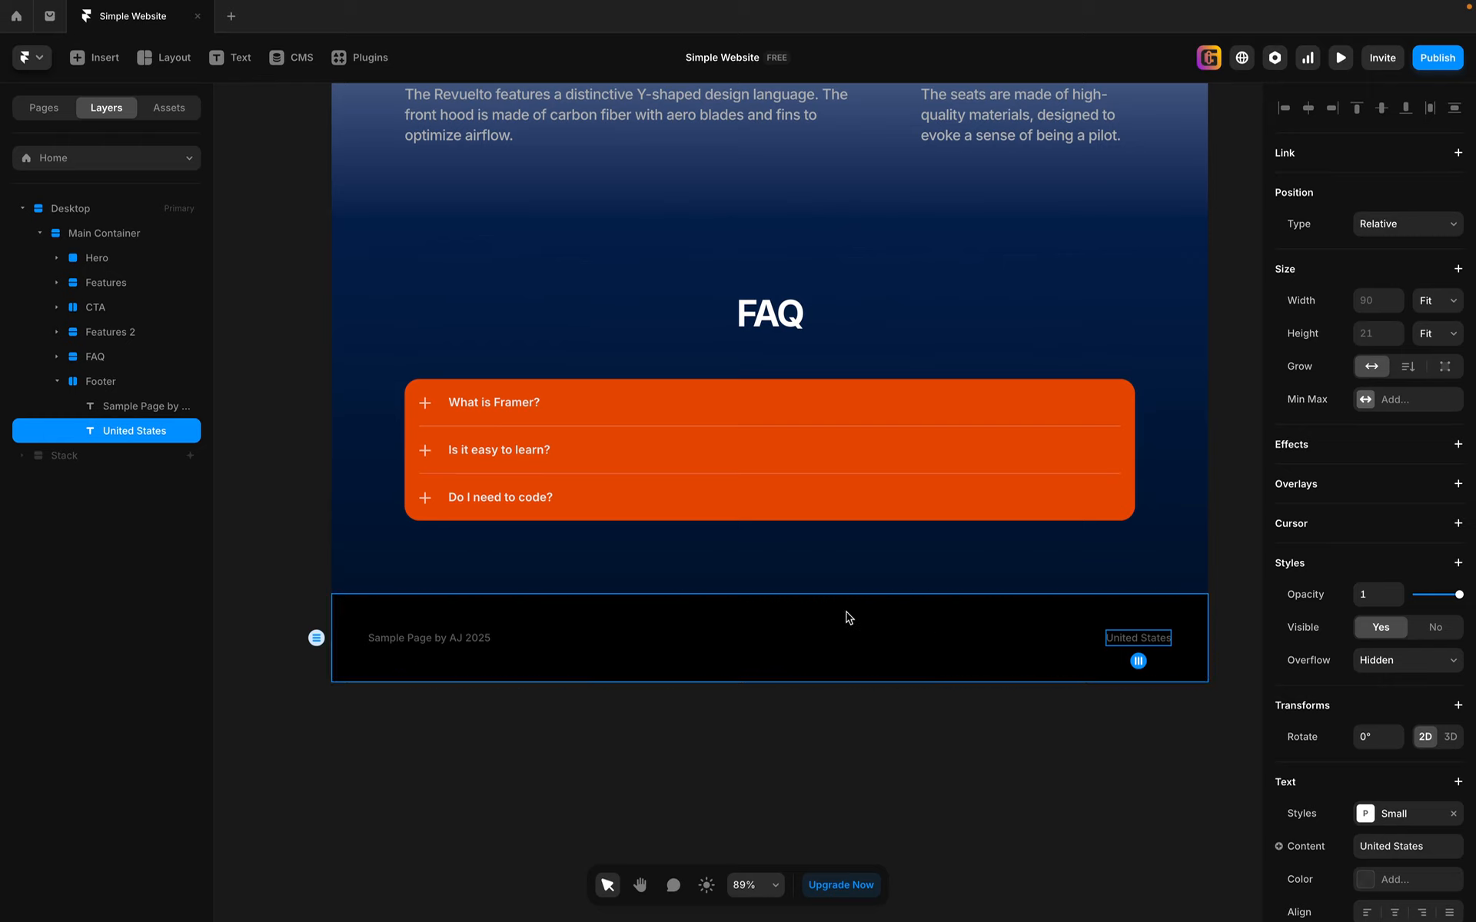
Step: Insert the Topbar Menu Dark navigation component into the Desktop page
click(877, 638)
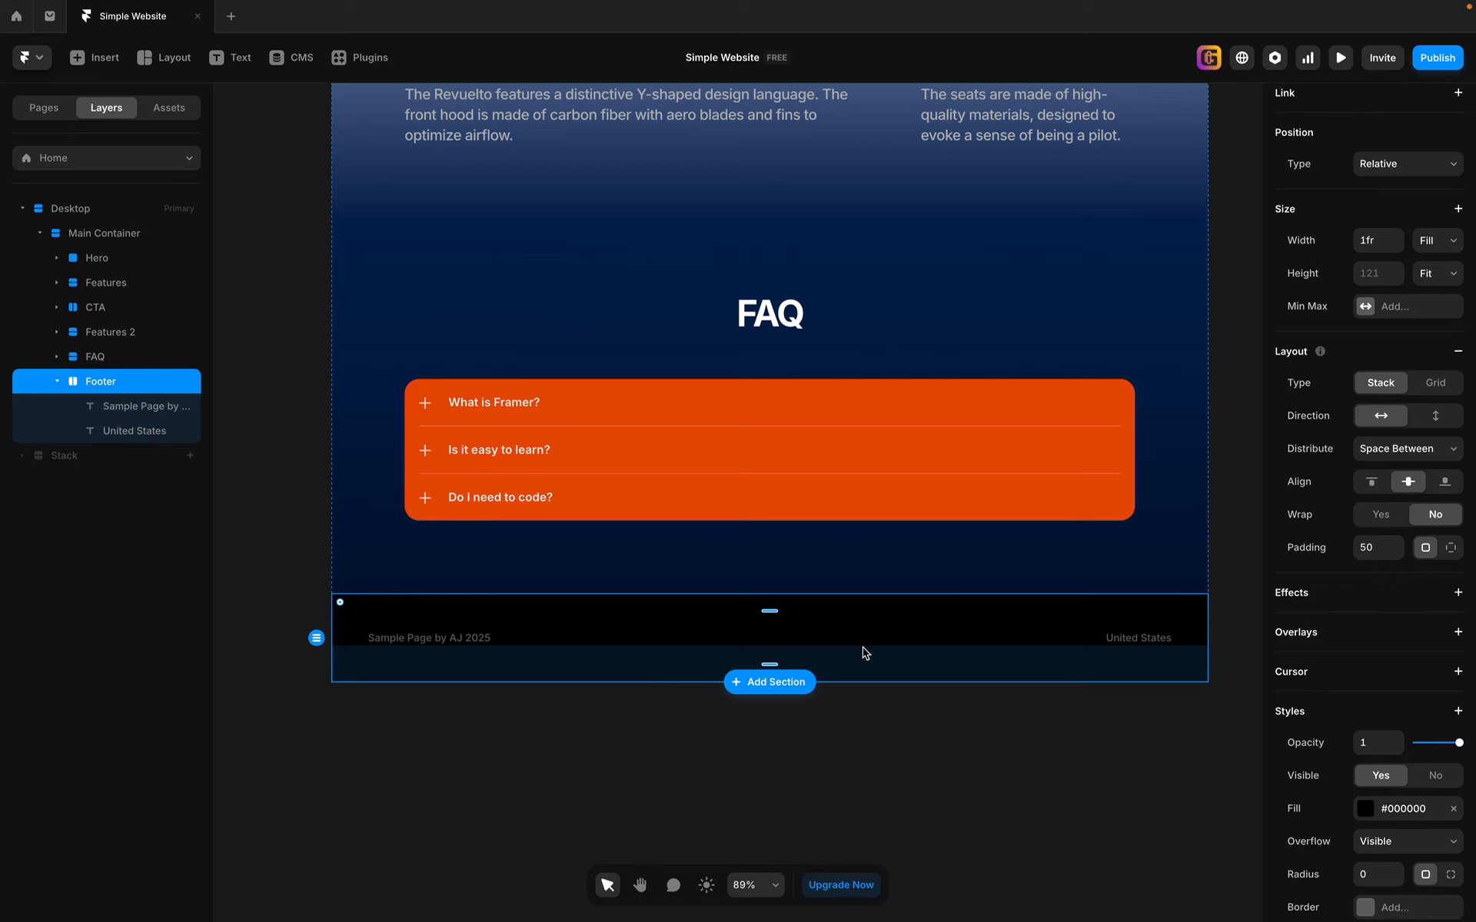
scroll(899, 706, up, 20)
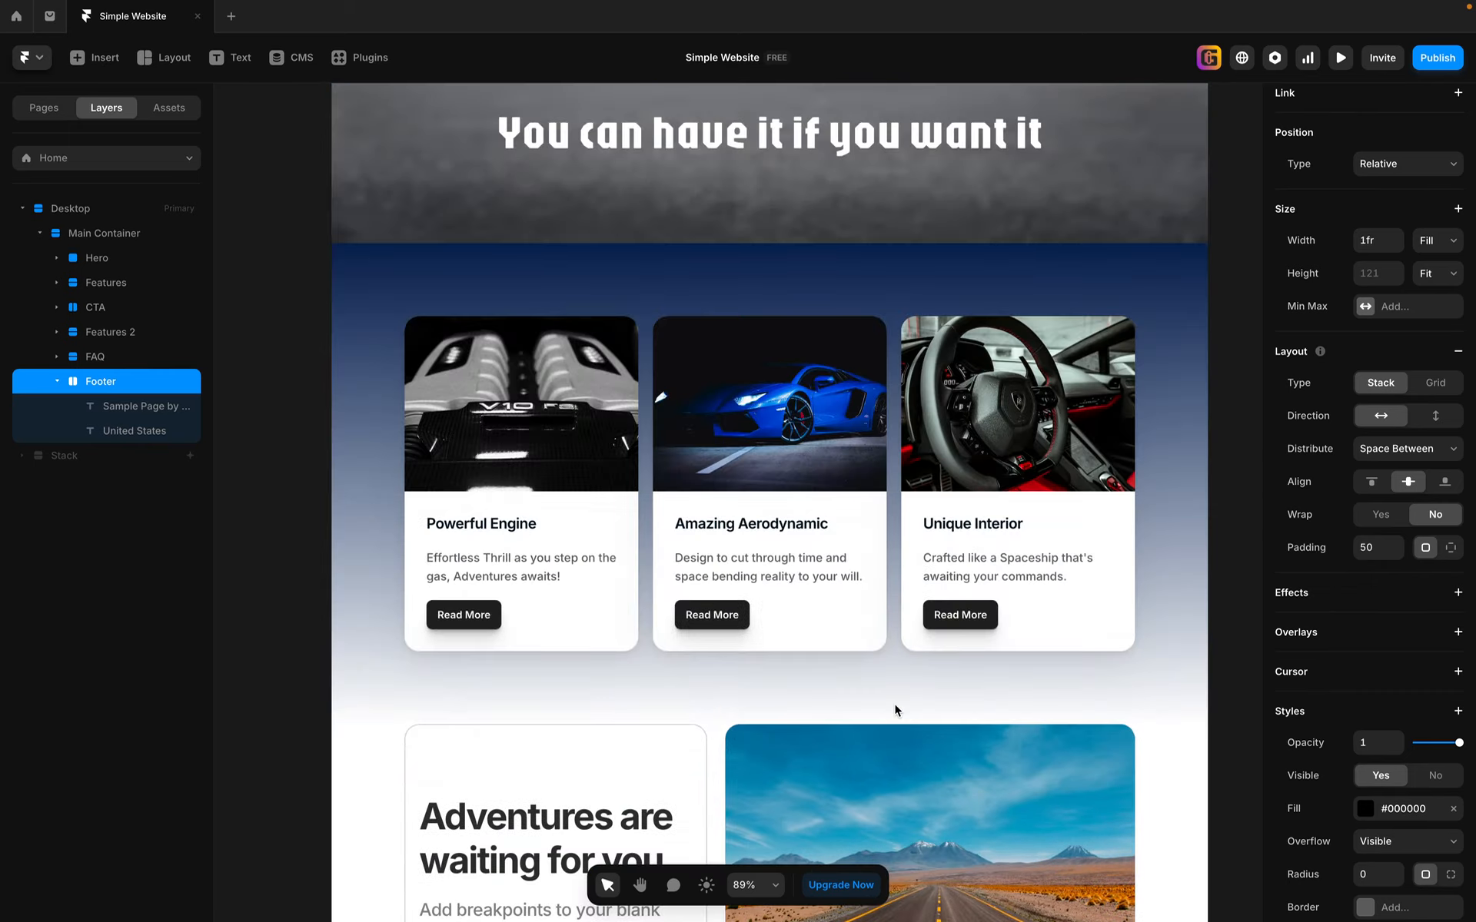
scroll(895, 709, up, 10)
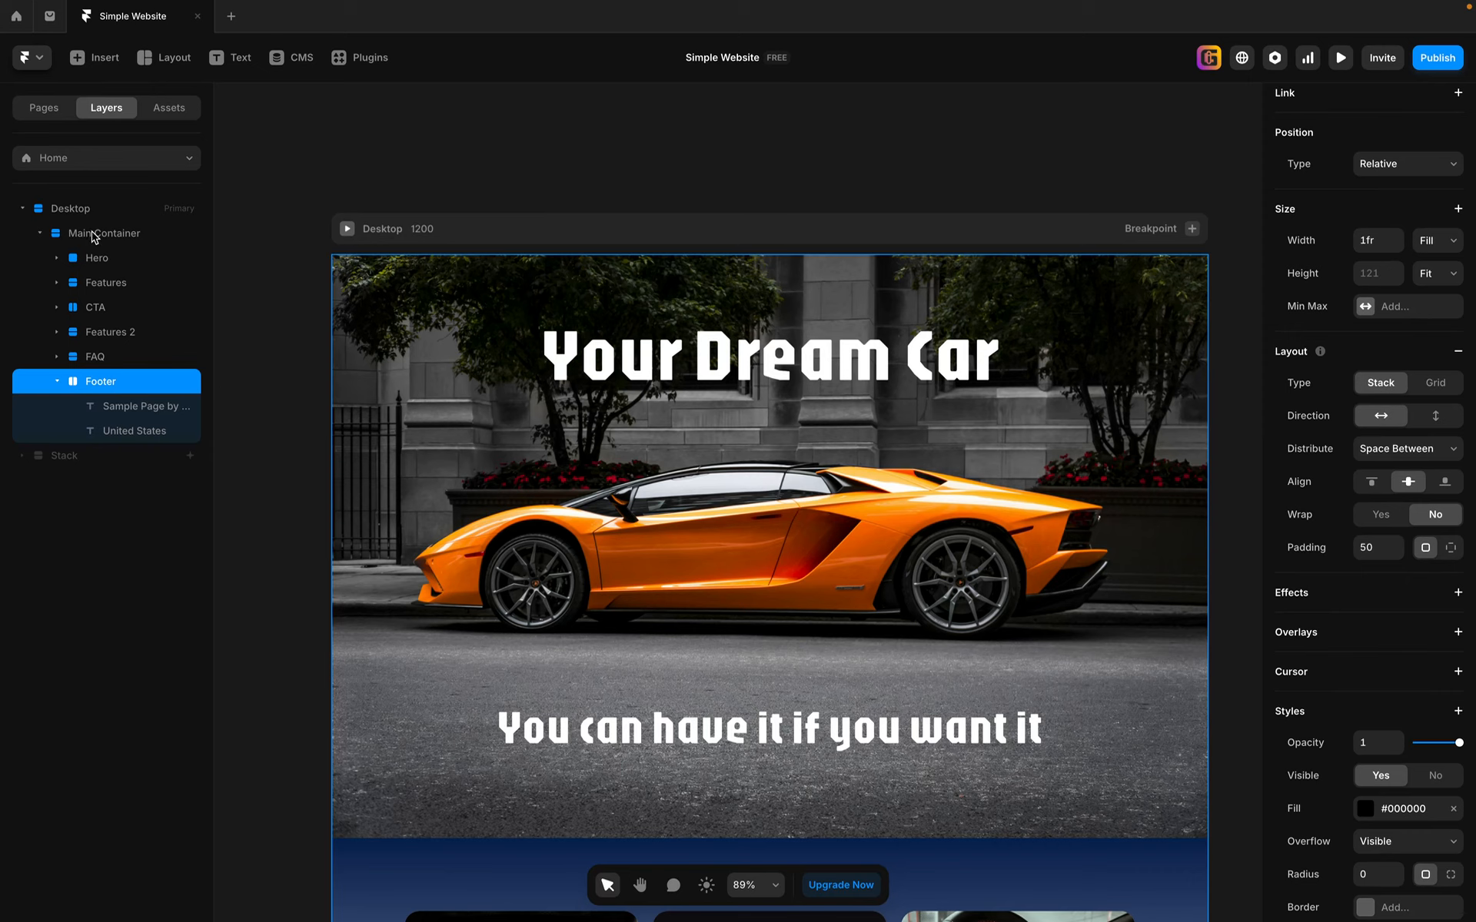
click(104, 59)
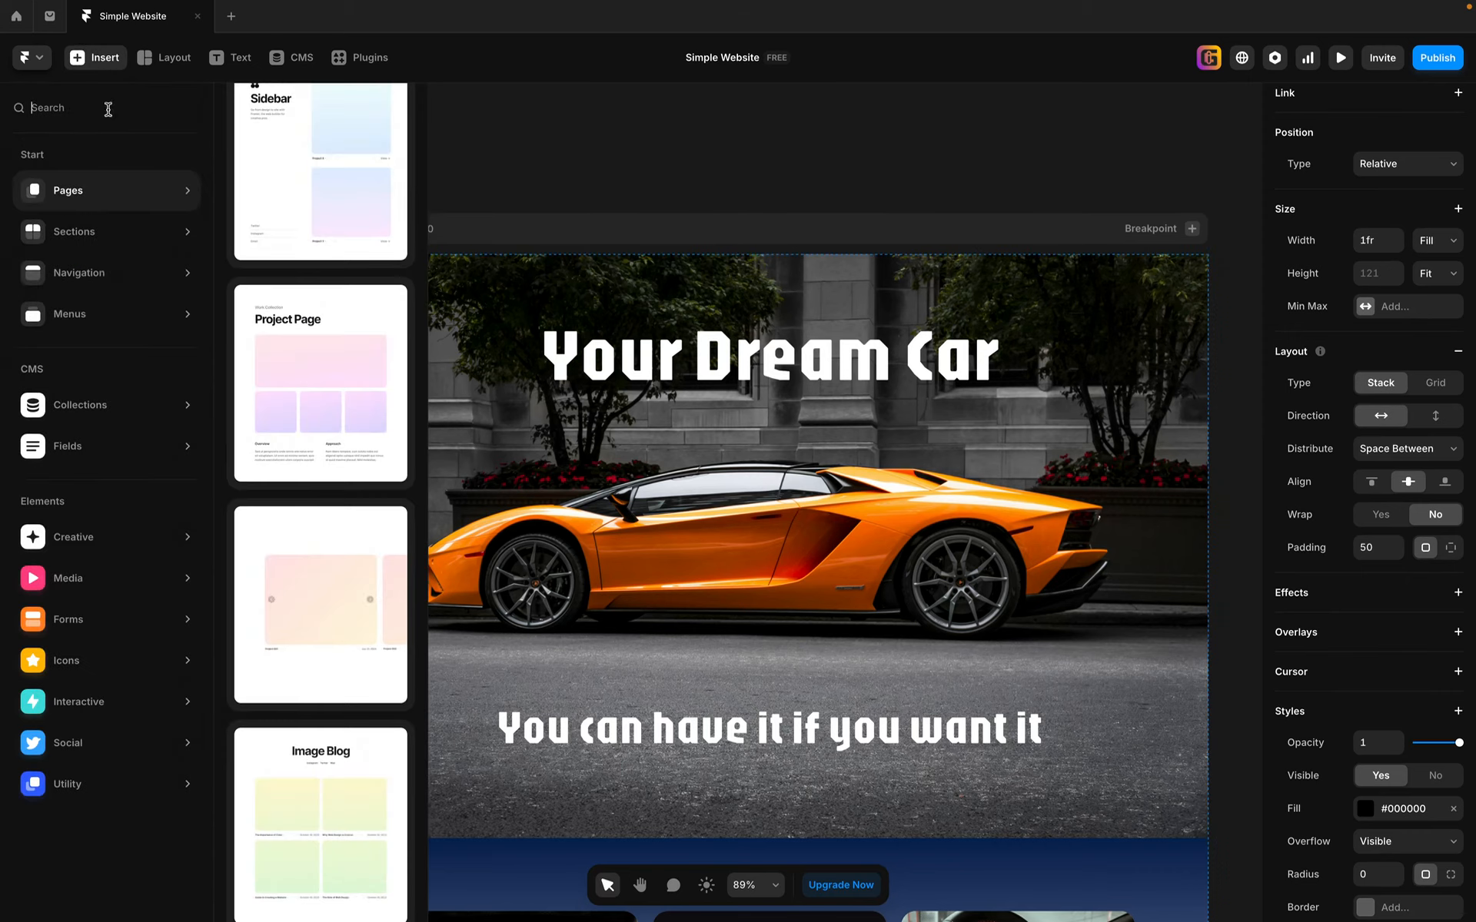
mouse_move(106, 239)
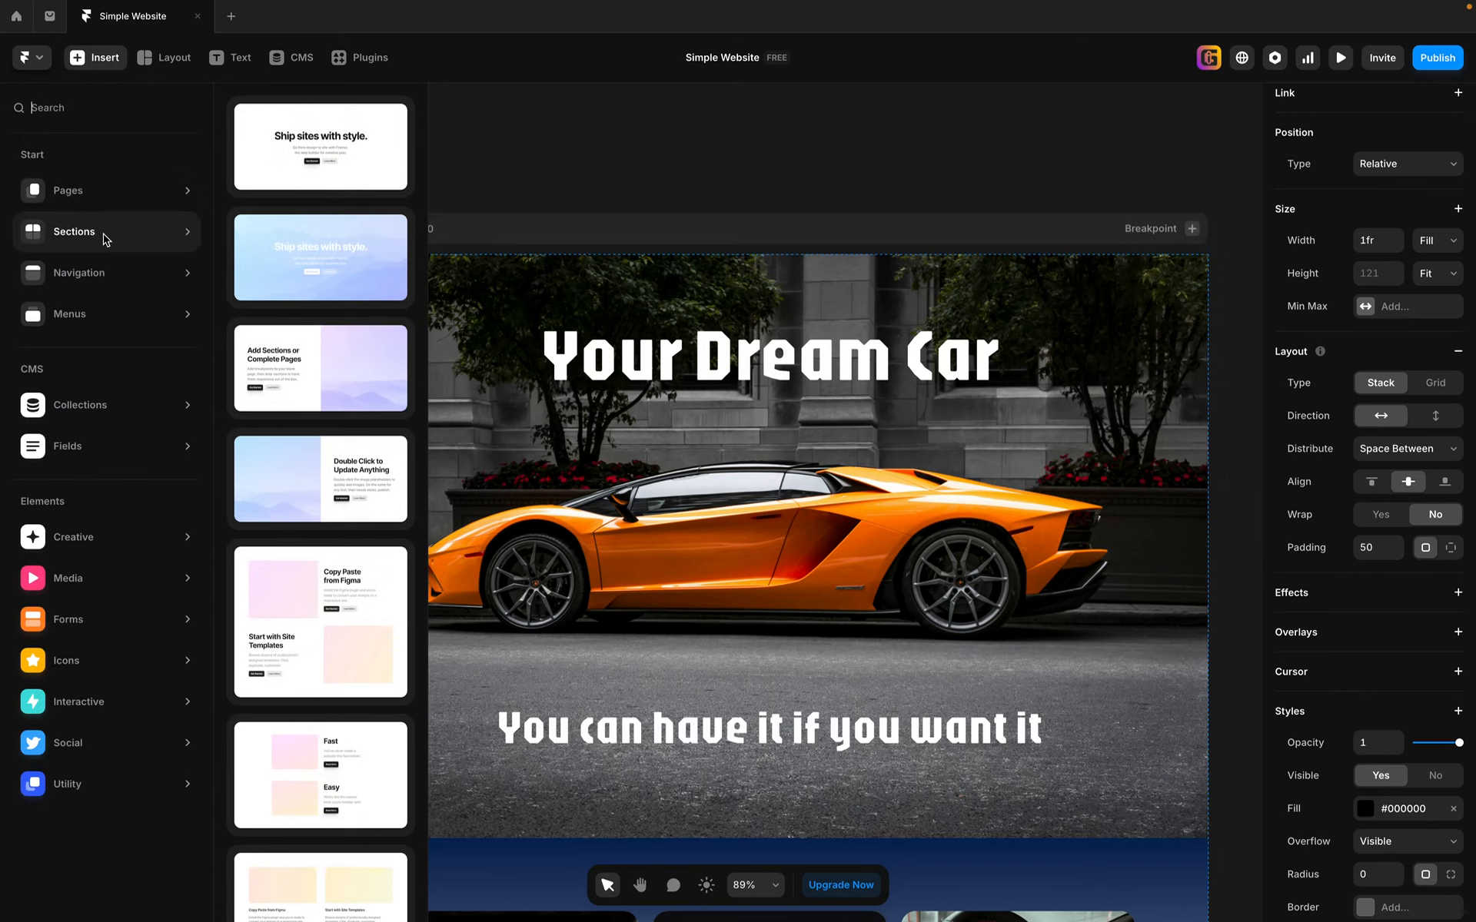
mouse_move(112, 273)
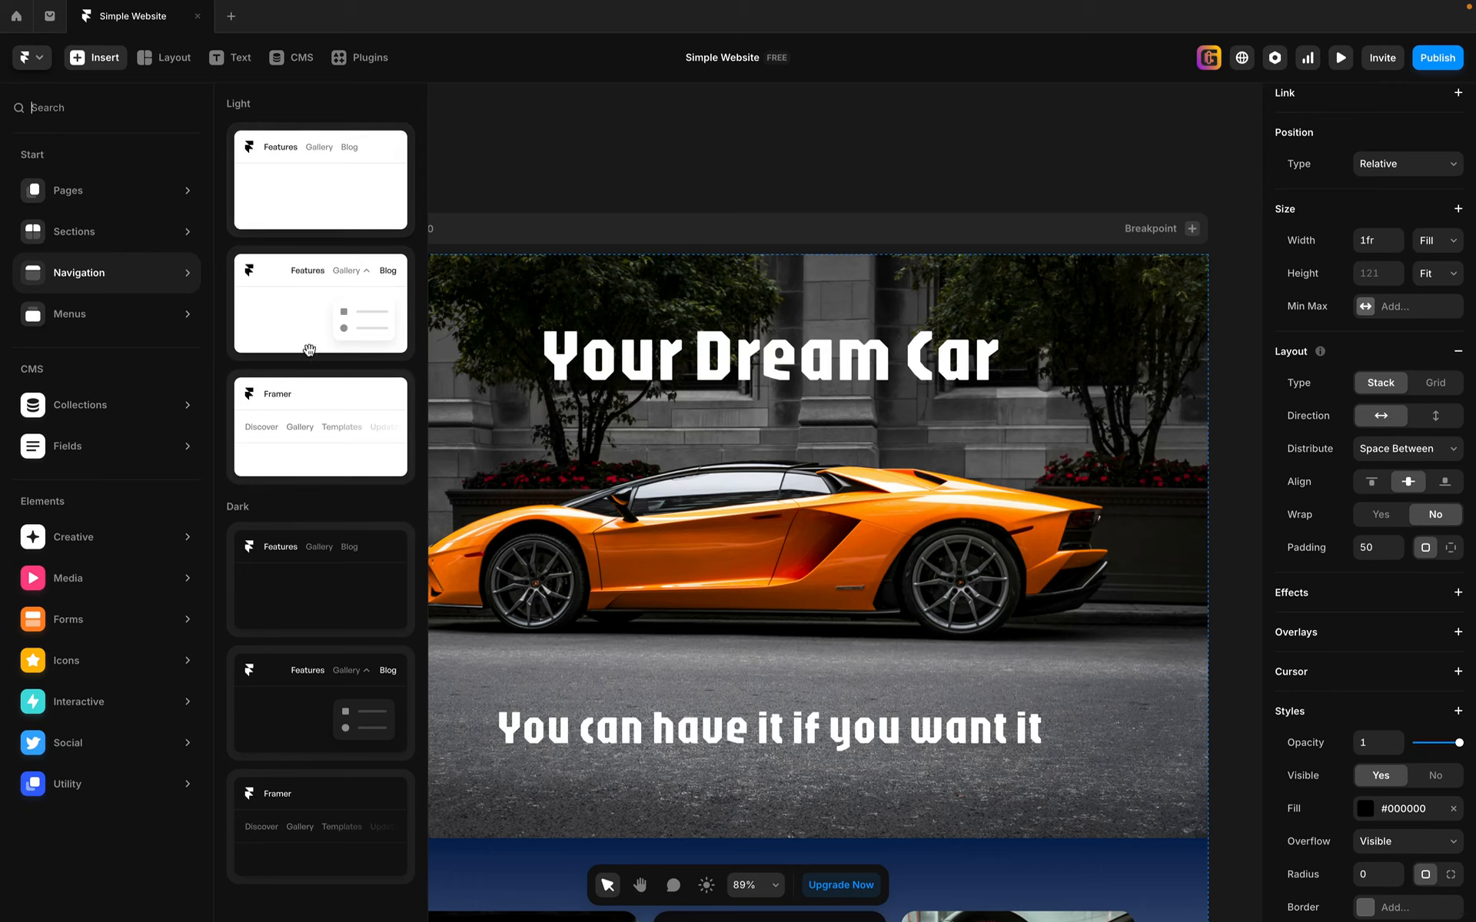
click(311, 588)
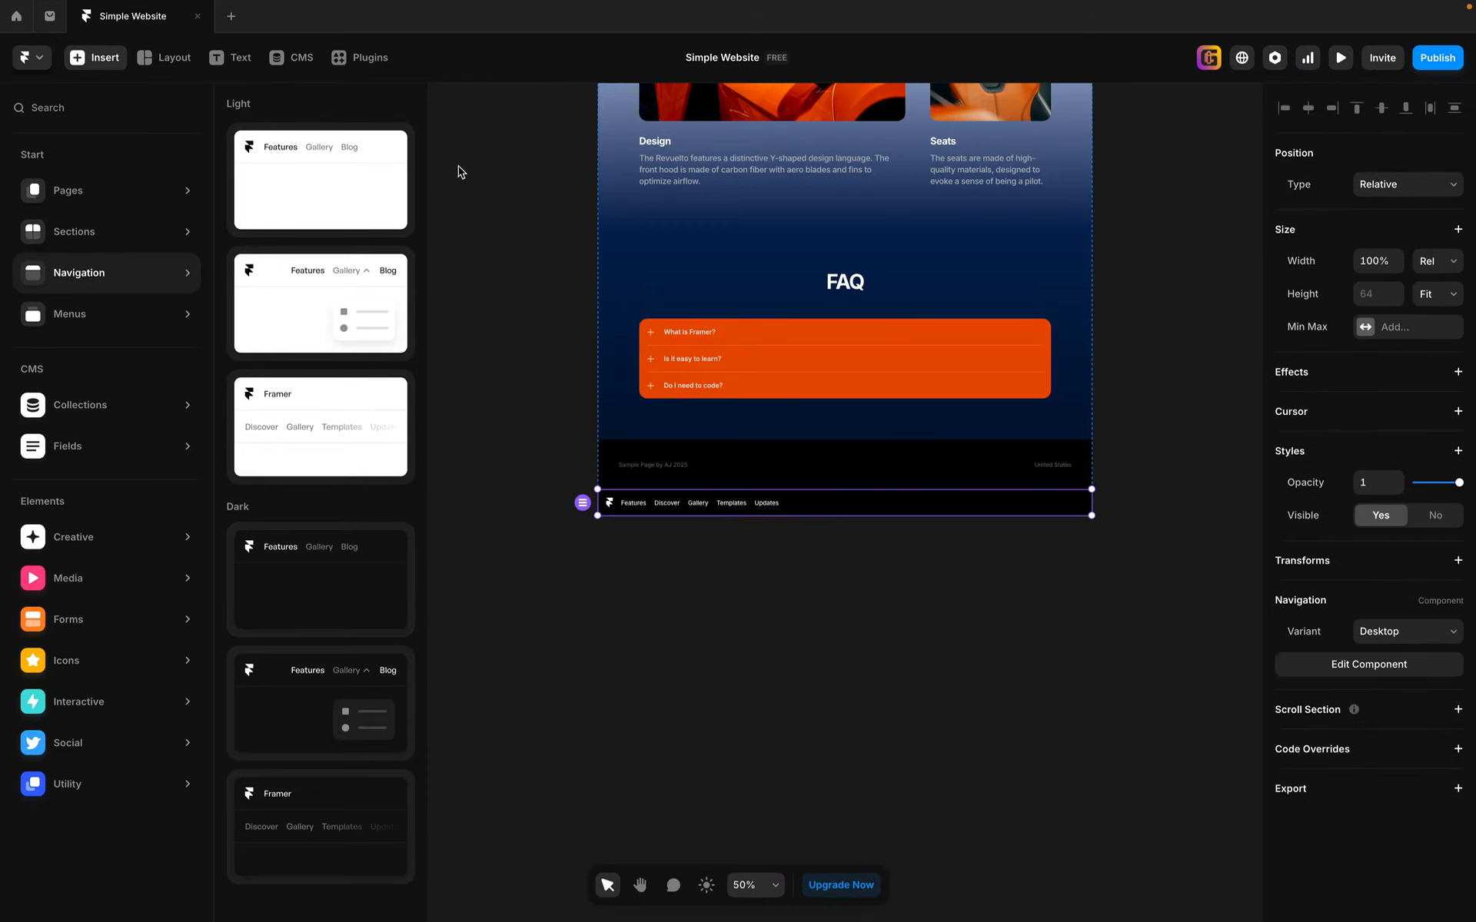
click(96, 62)
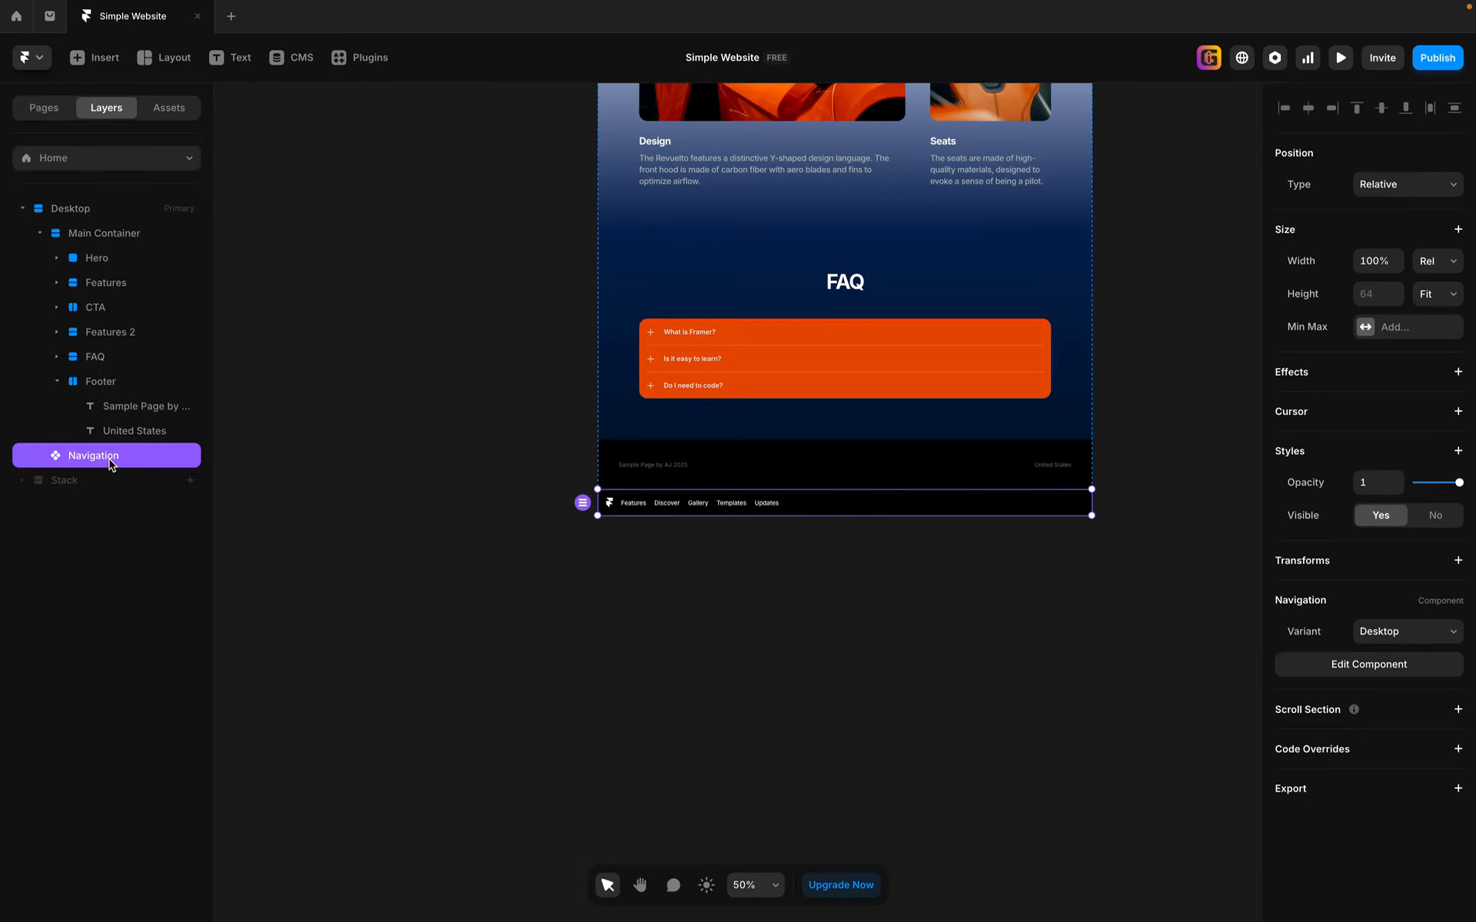
Step: Move the Navigation layer directly under Desktop, above Main Container, so it sits at the top of the page
drag(105, 460, 126, 225)
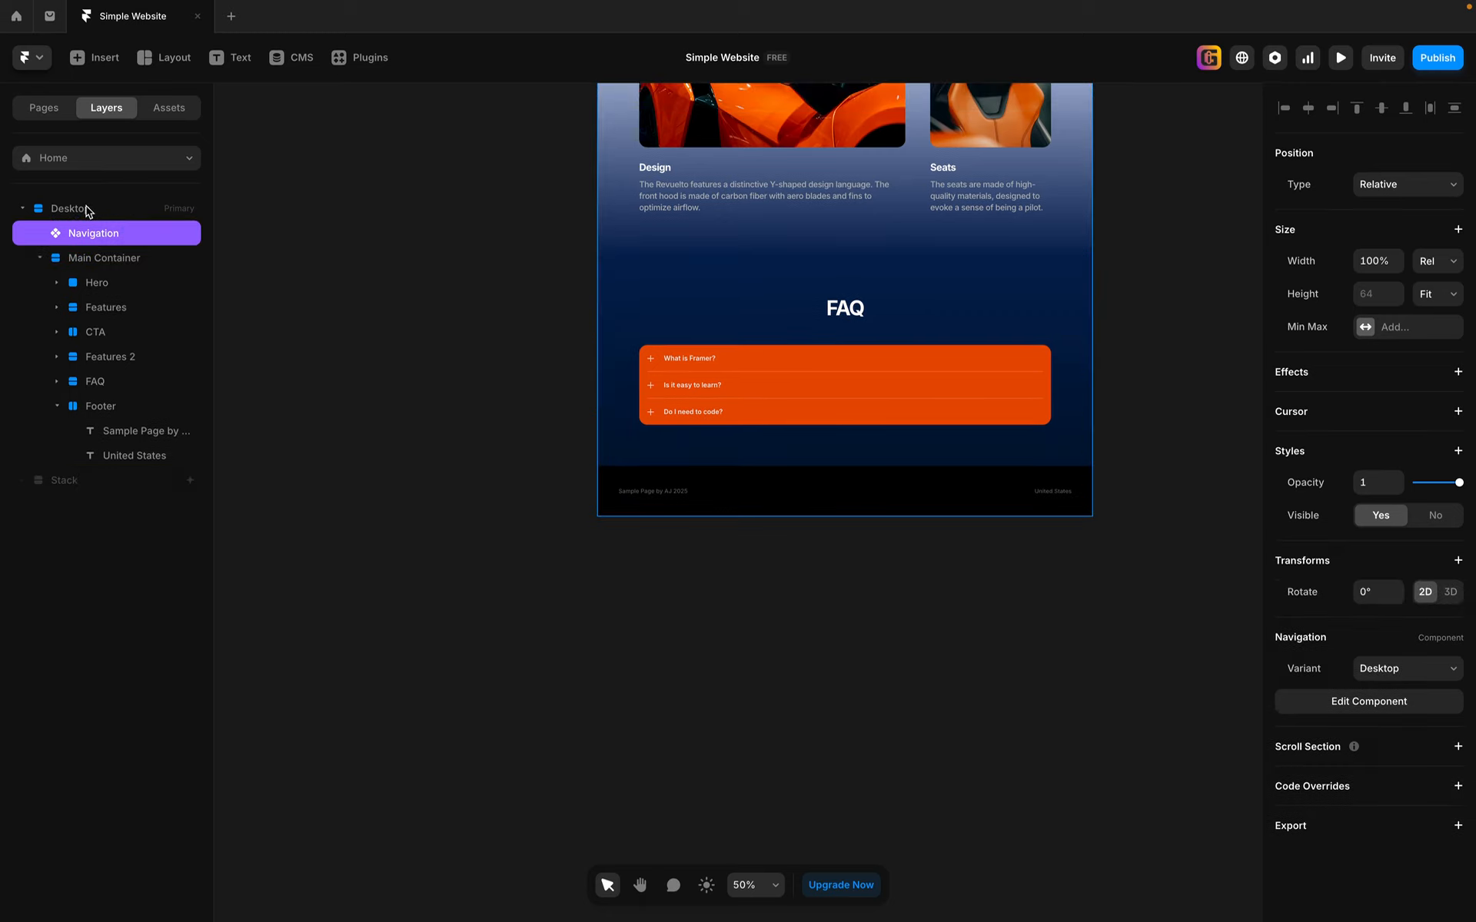
scroll(1196, 373, up, 5)
scroll(1196, 372, up, 7)
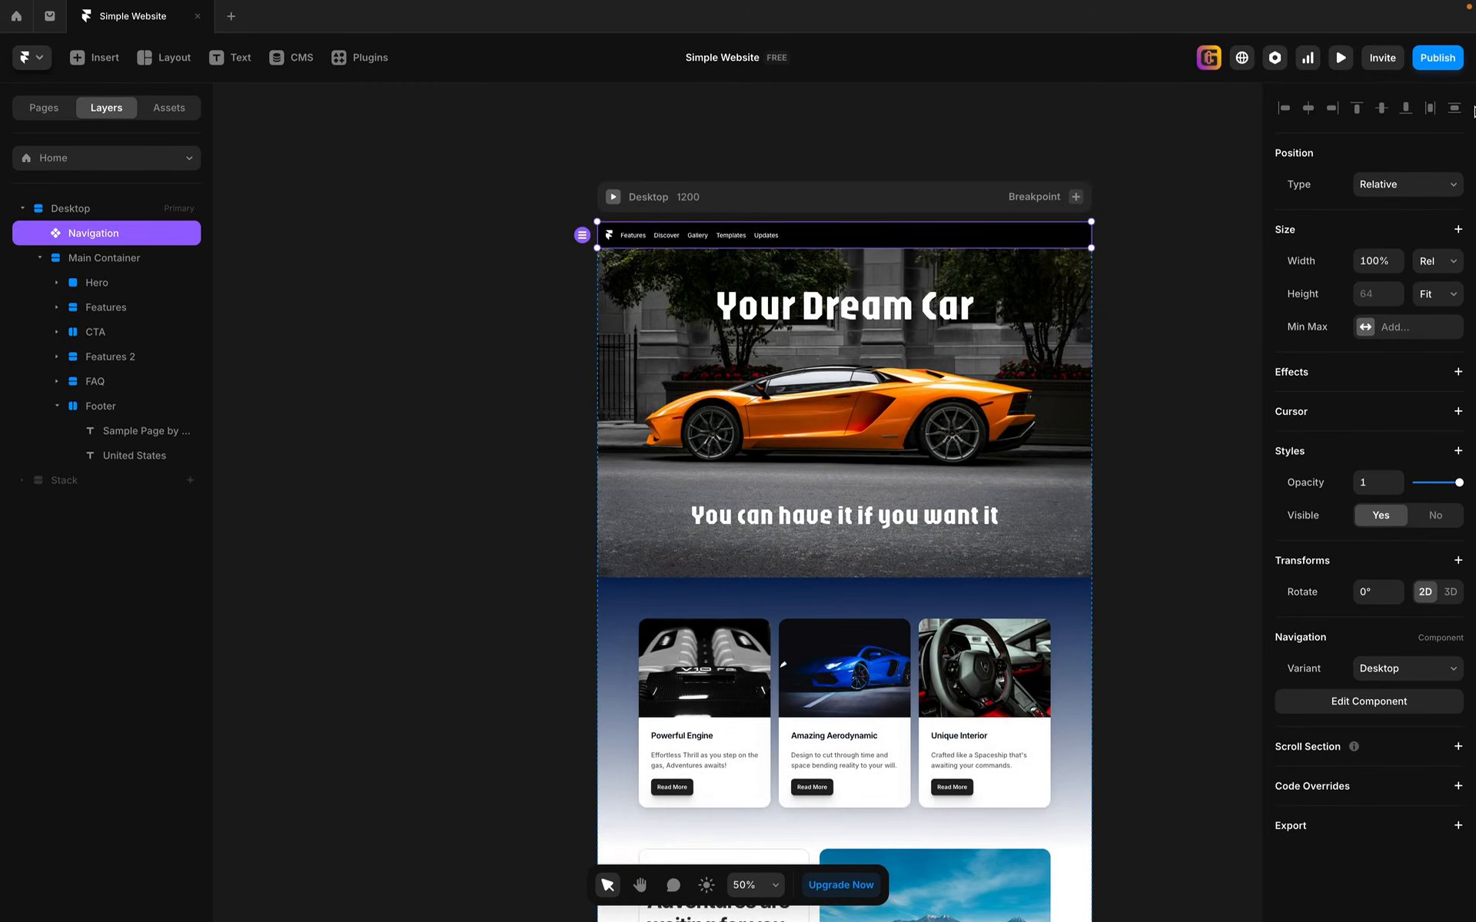
Step: Preview the website and examine the navigation bar, the page sections and the footer while scrolling, then return to editing
click(1340, 59)
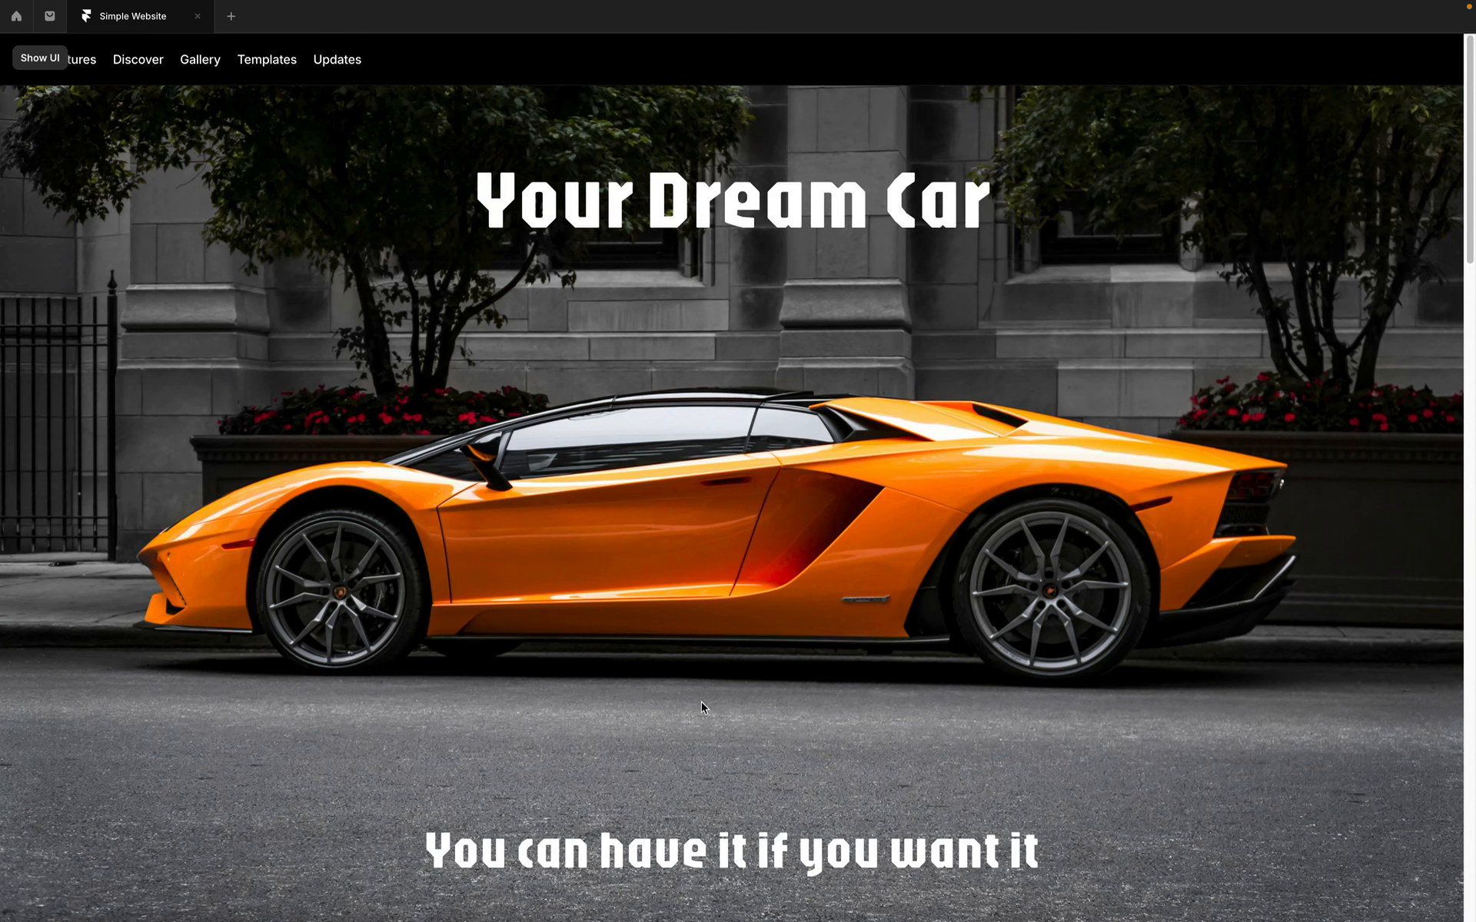
scroll(701, 707, down, 15)
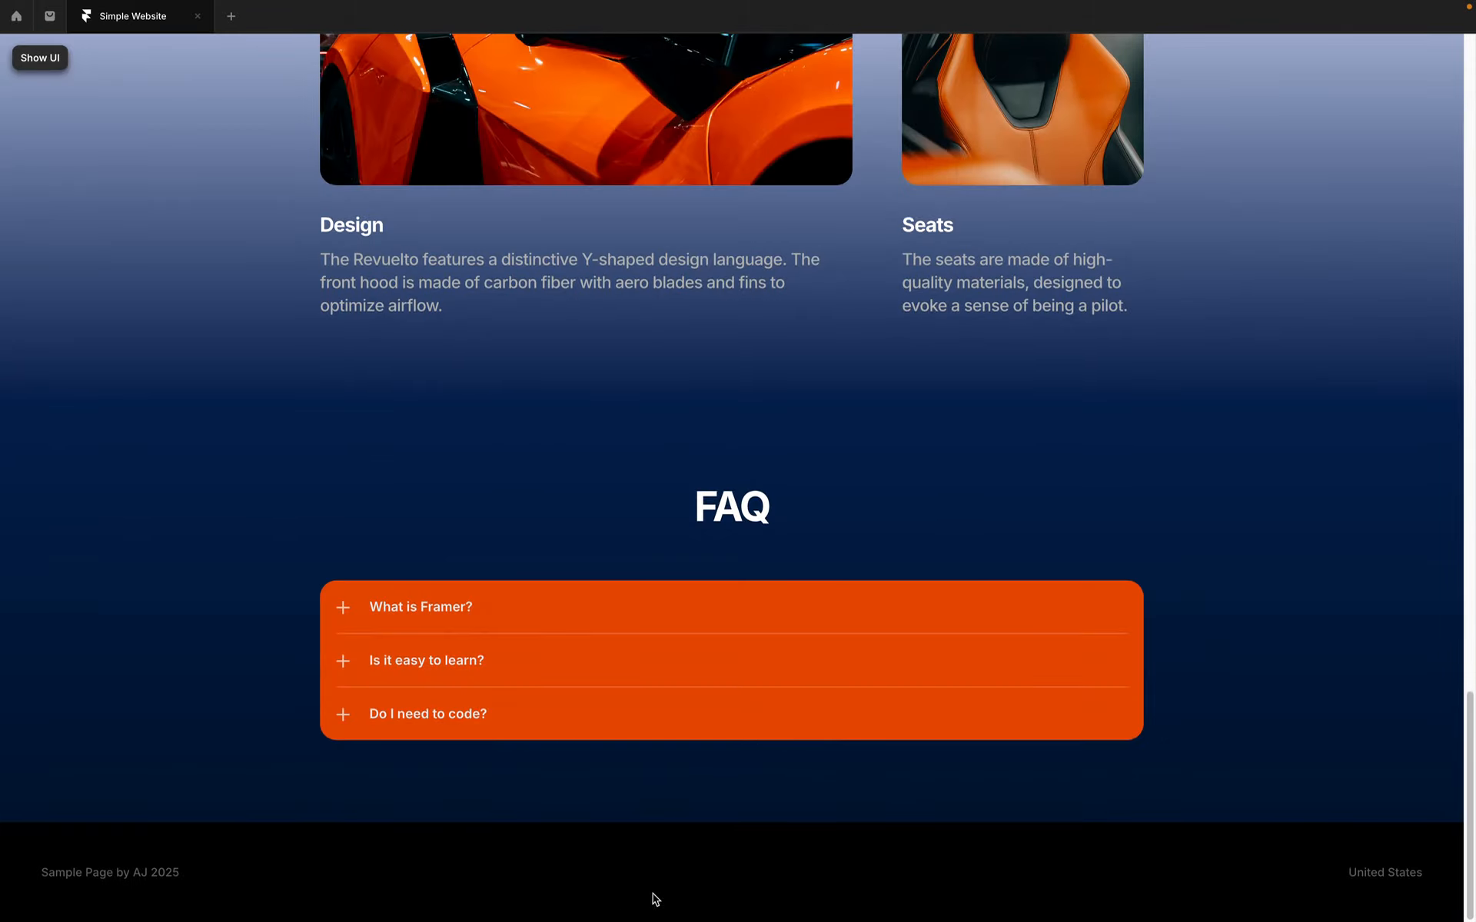
scroll(889, 626, up, 15)
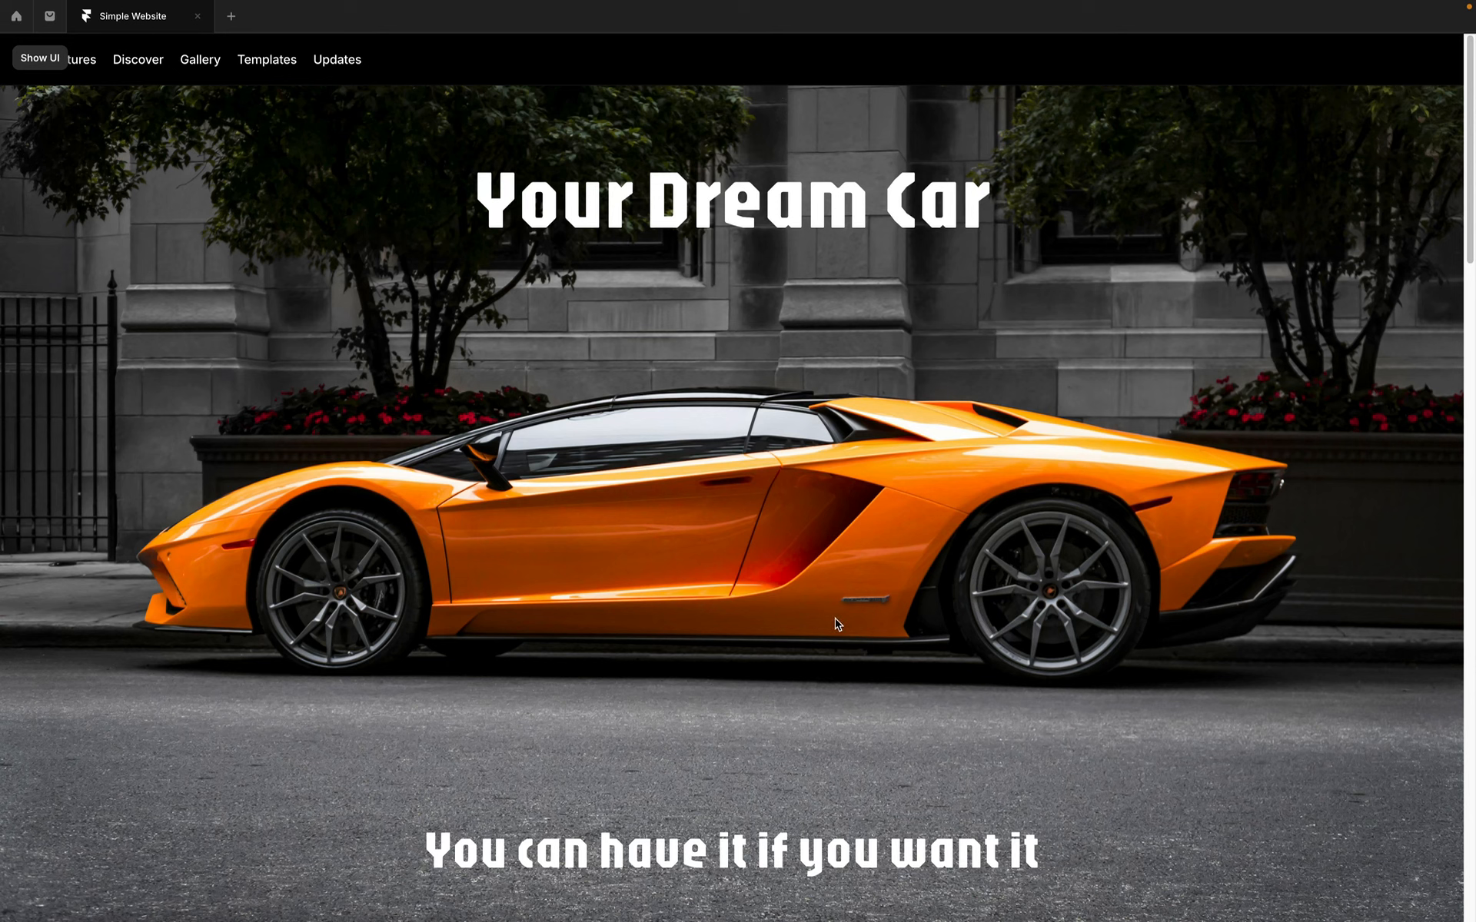
scroll(838, 624, down, 2)
scroll(836, 623, down, 10)
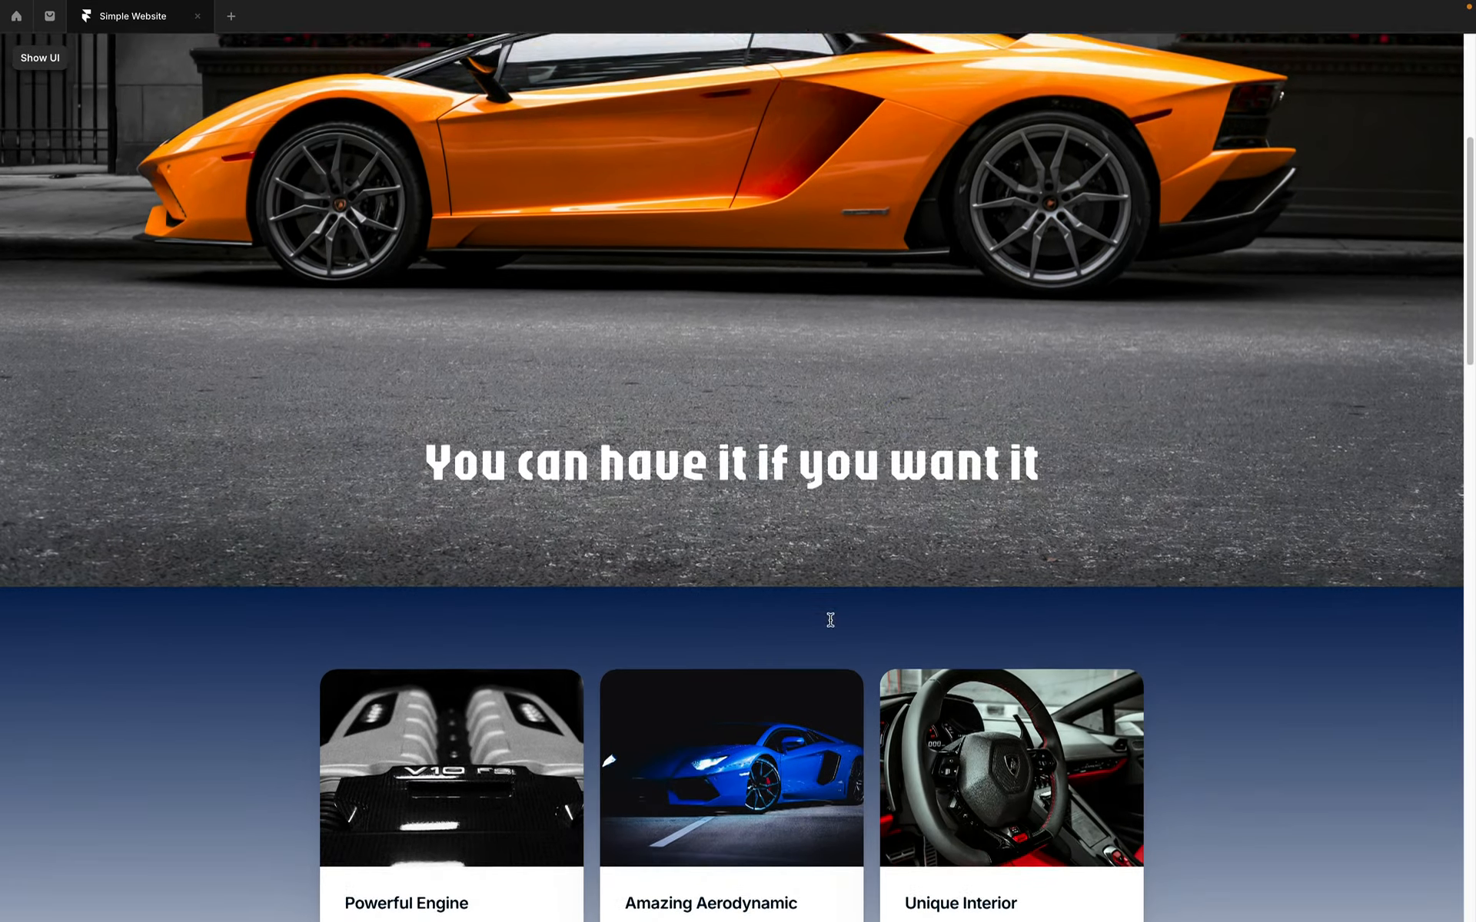
scroll(830, 622, up, 5)
scroll(828, 621, up, 5)
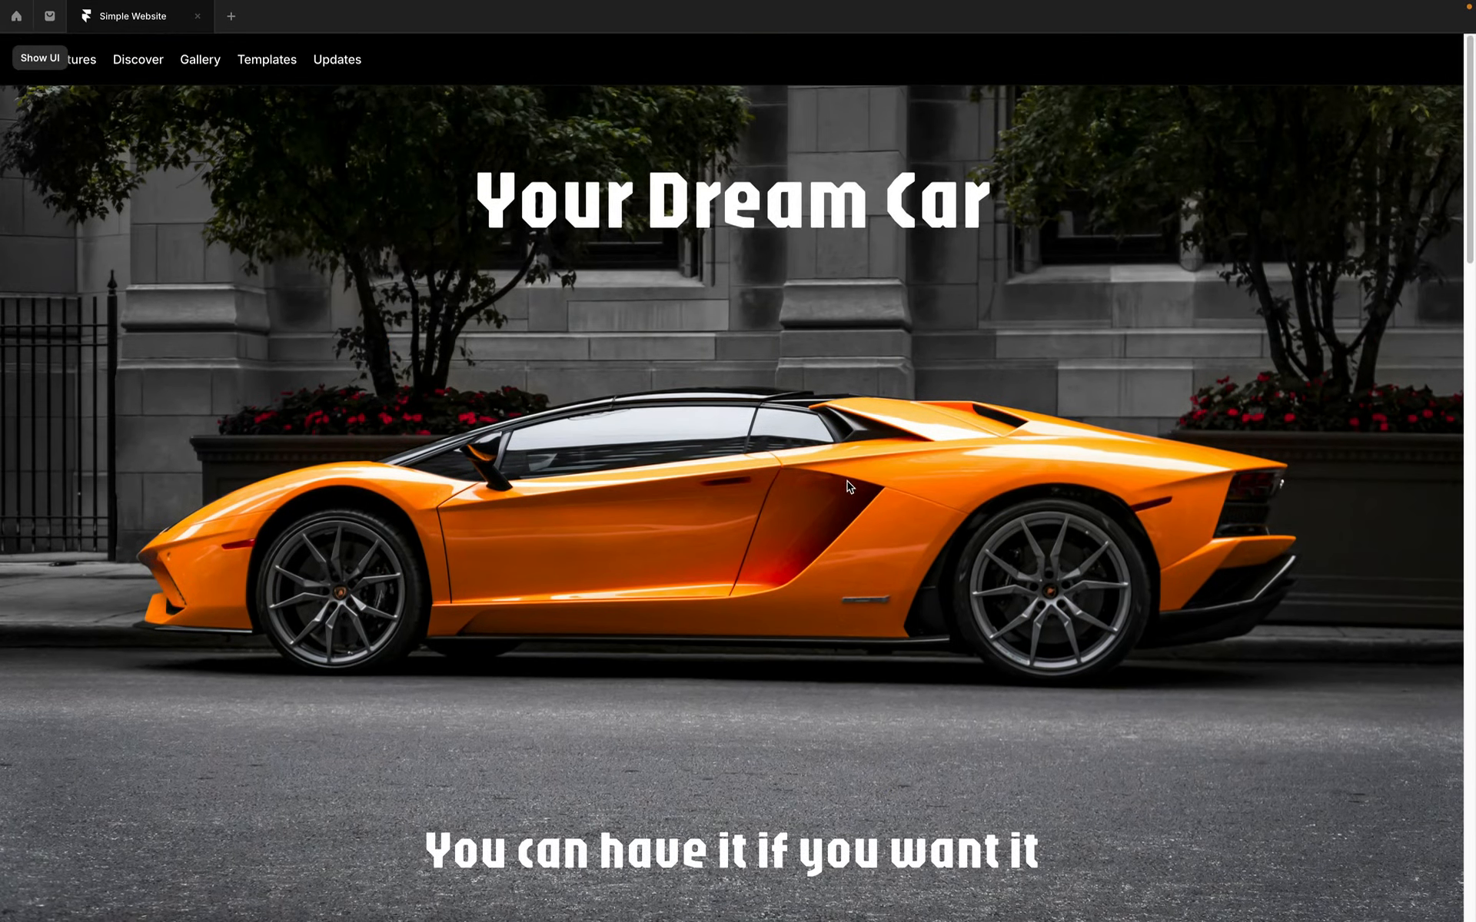
key(ctrl+backslash)
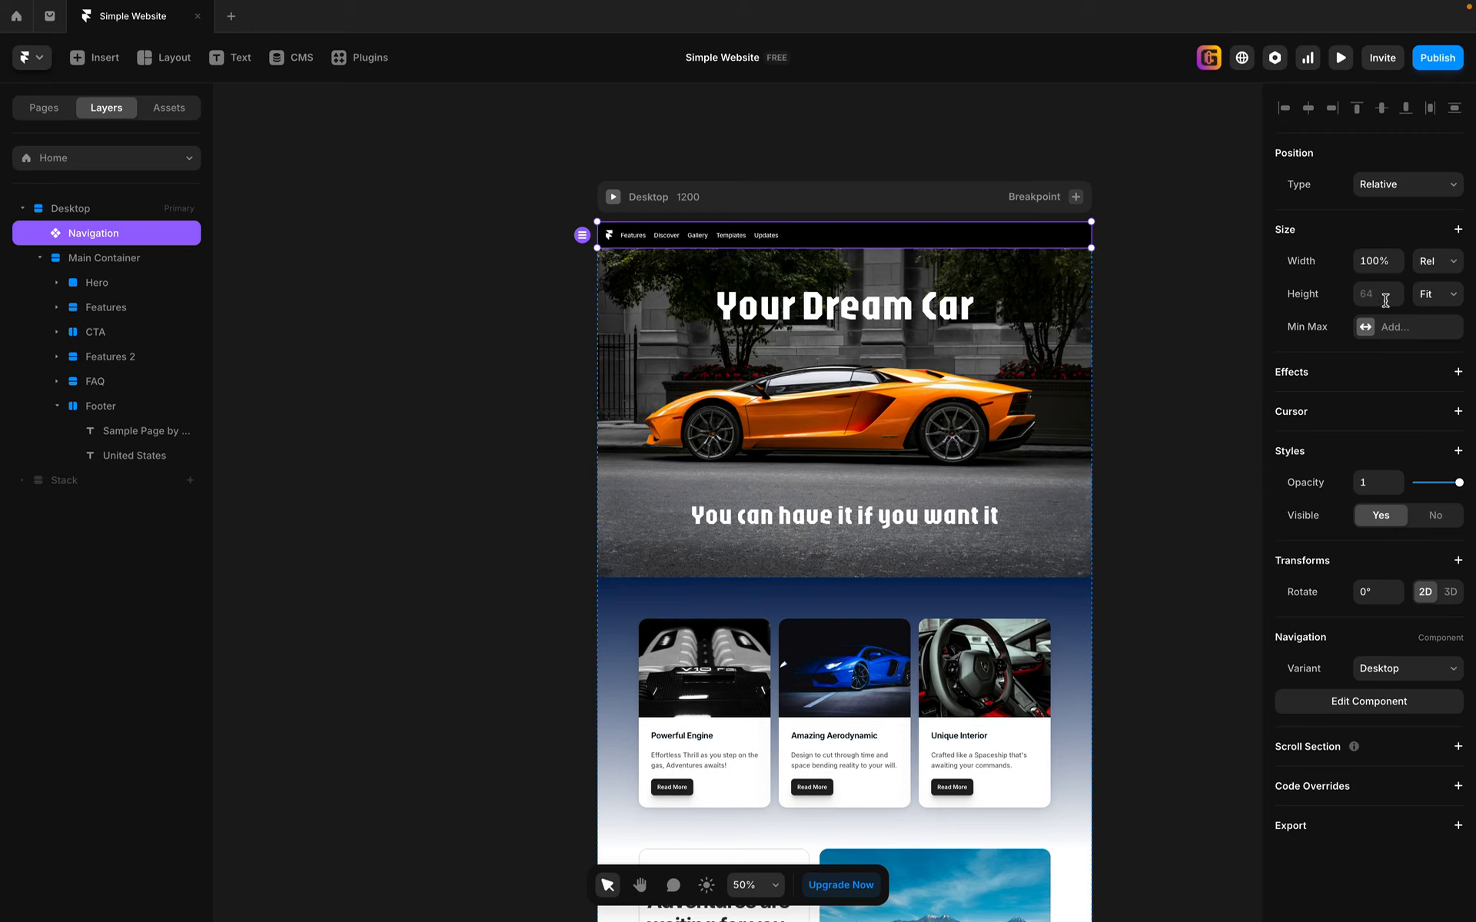
Step: Set the navigation bar's height to a fixed 84
click(1453, 298)
click(1309, 300)
click(1372, 293)
key(Return)
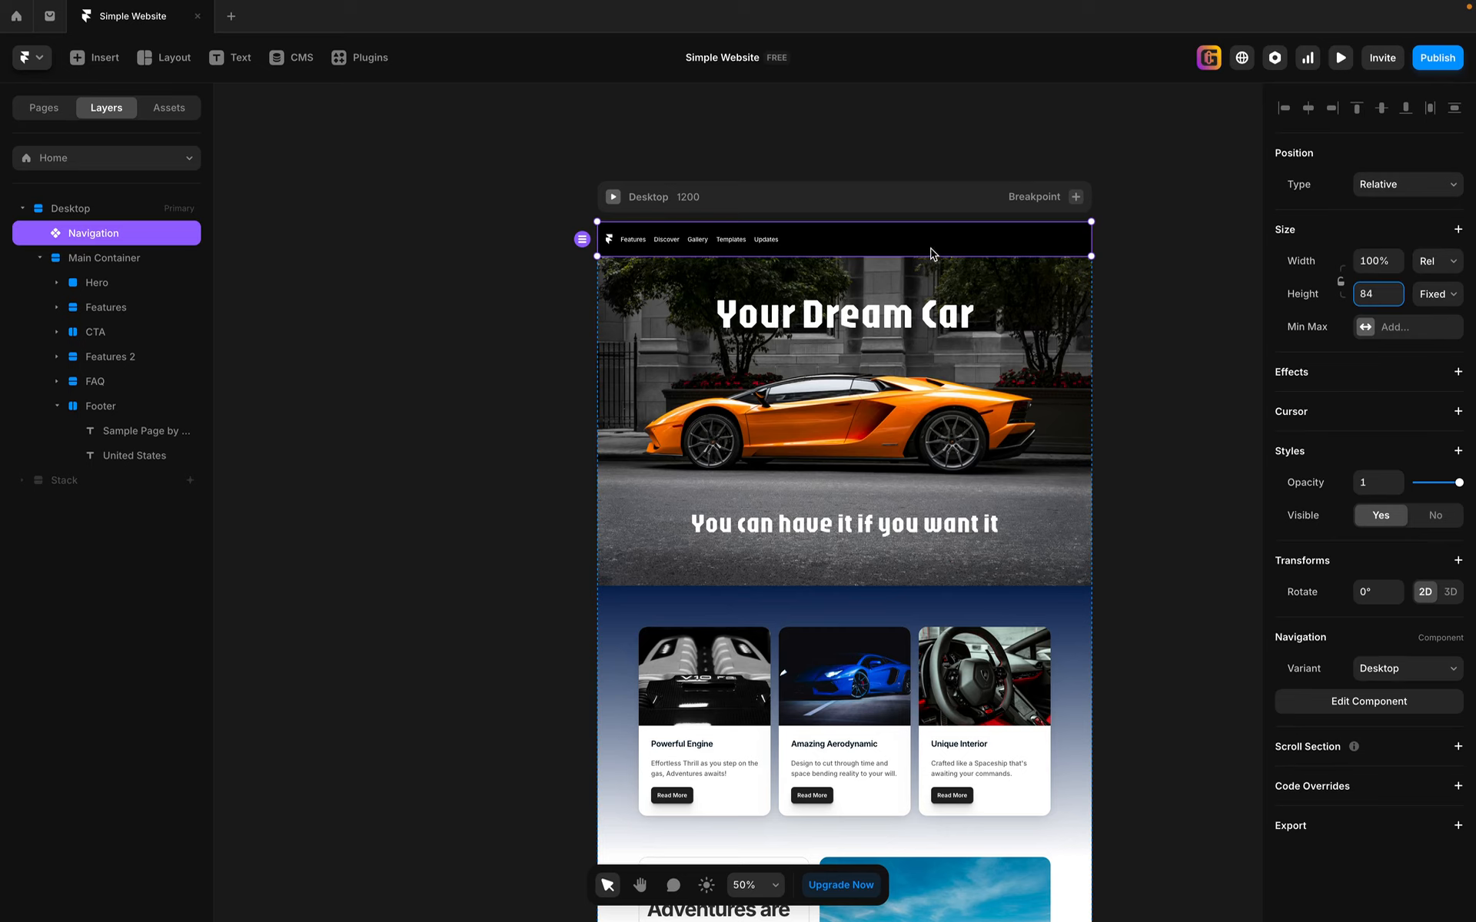
Step: Change the navigation bar's position type to Fixed
click(1170, 313)
click(1038, 246)
click(1412, 194)
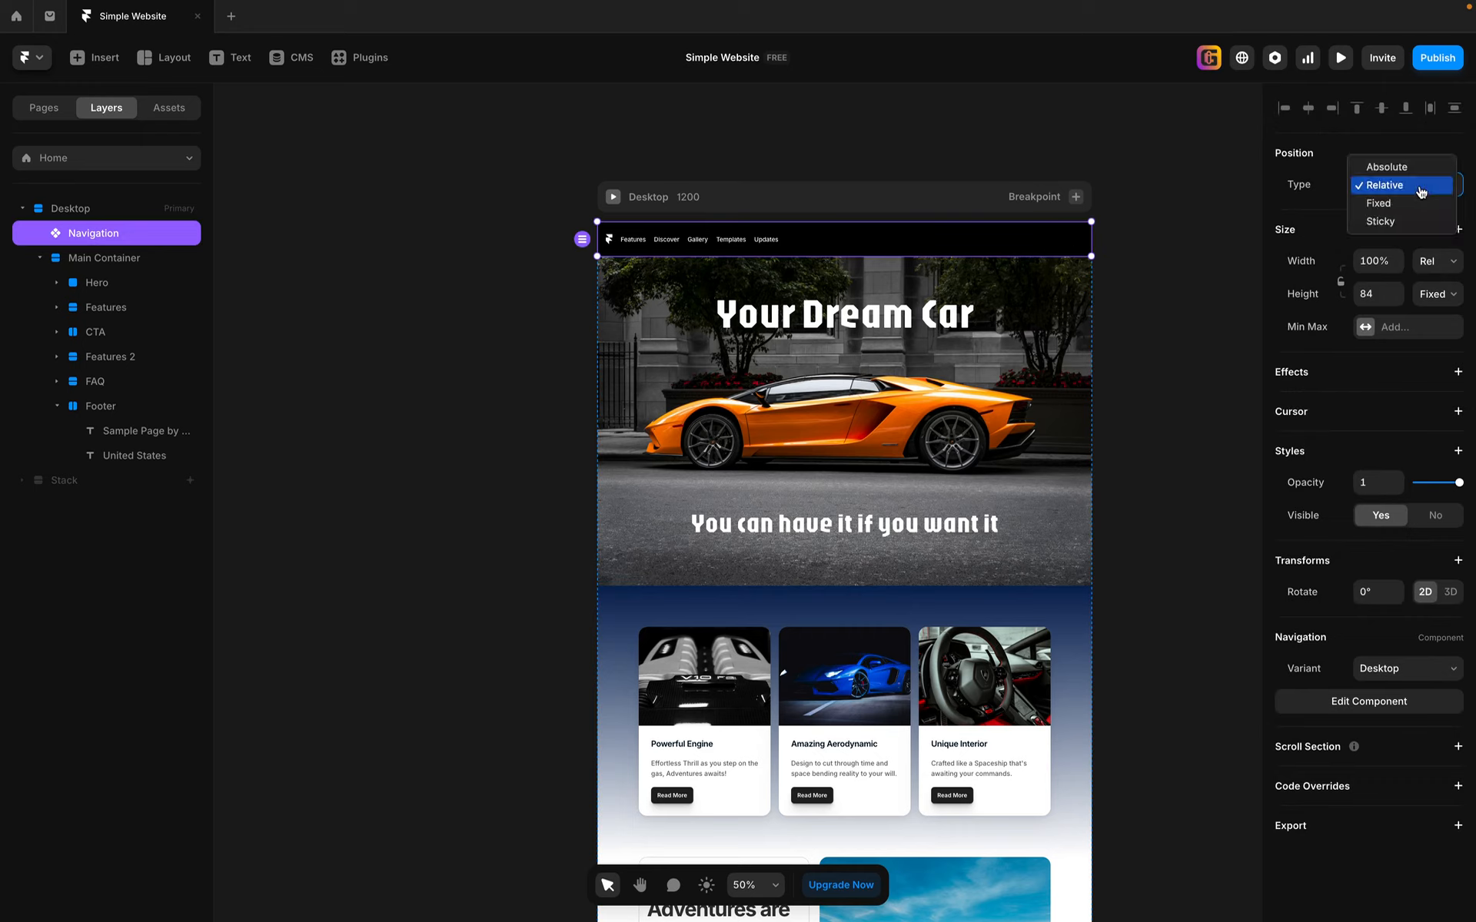
click(1379, 202)
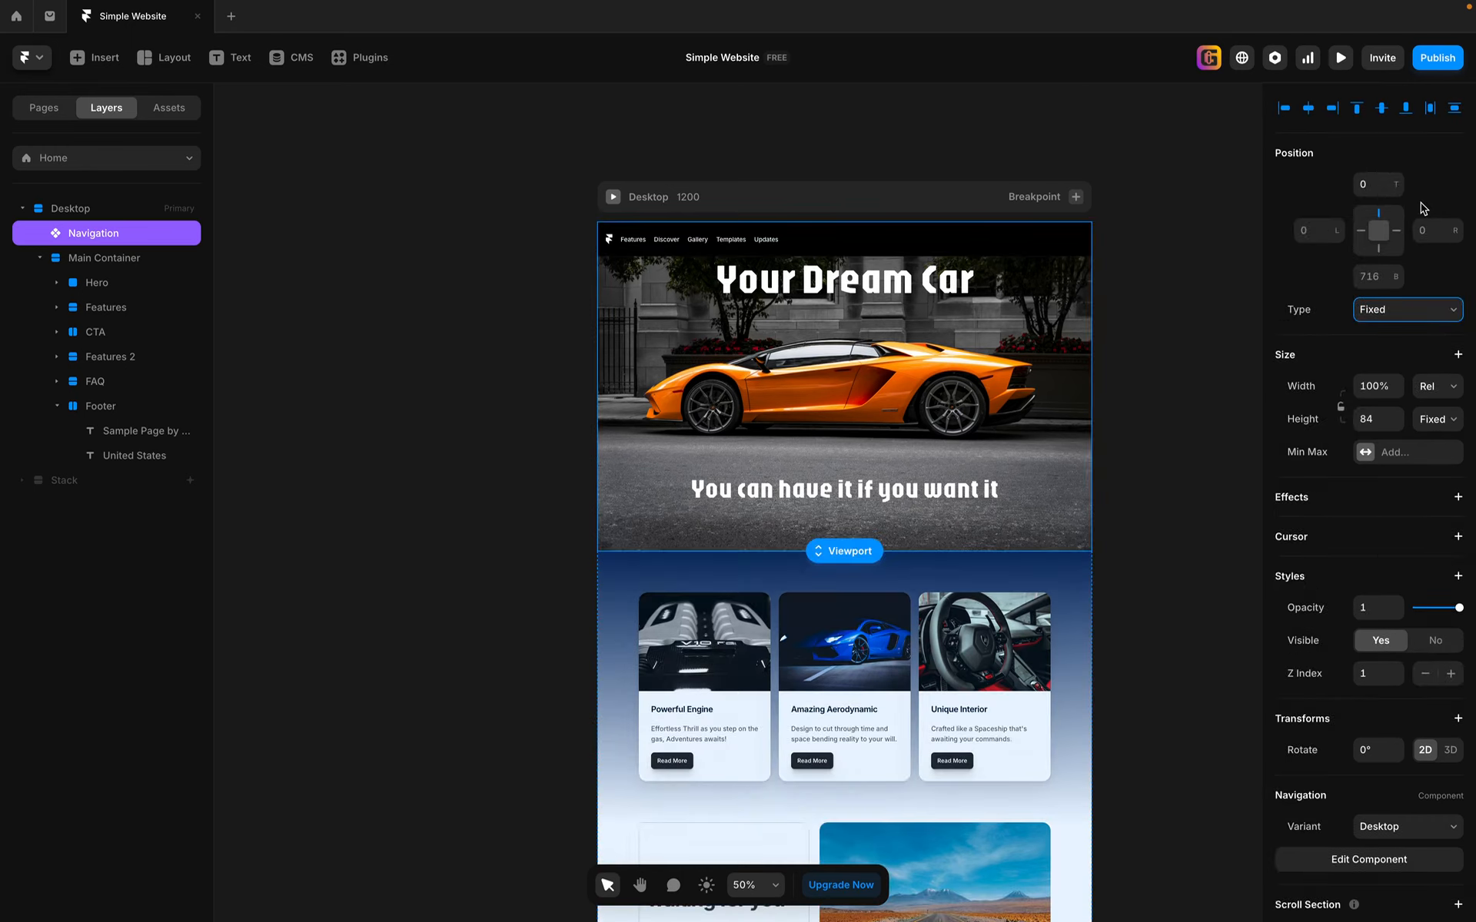
Step: Preview the website and scroll through it to check how the fixed navigation bar behaves, then return to editing
click(1340, 60)
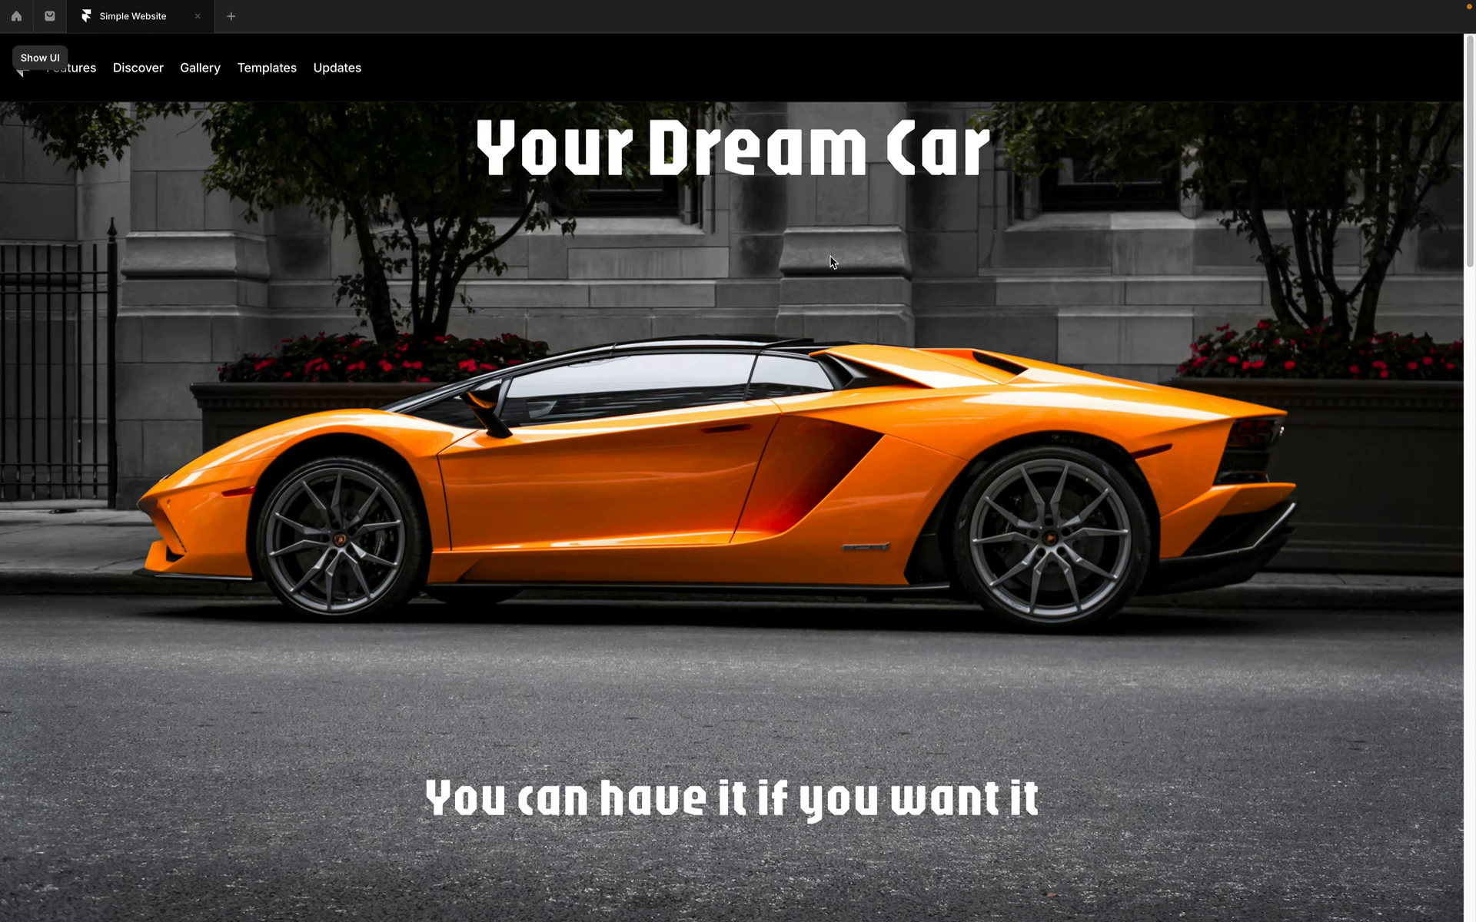
scroll(888, 742, down, 3)
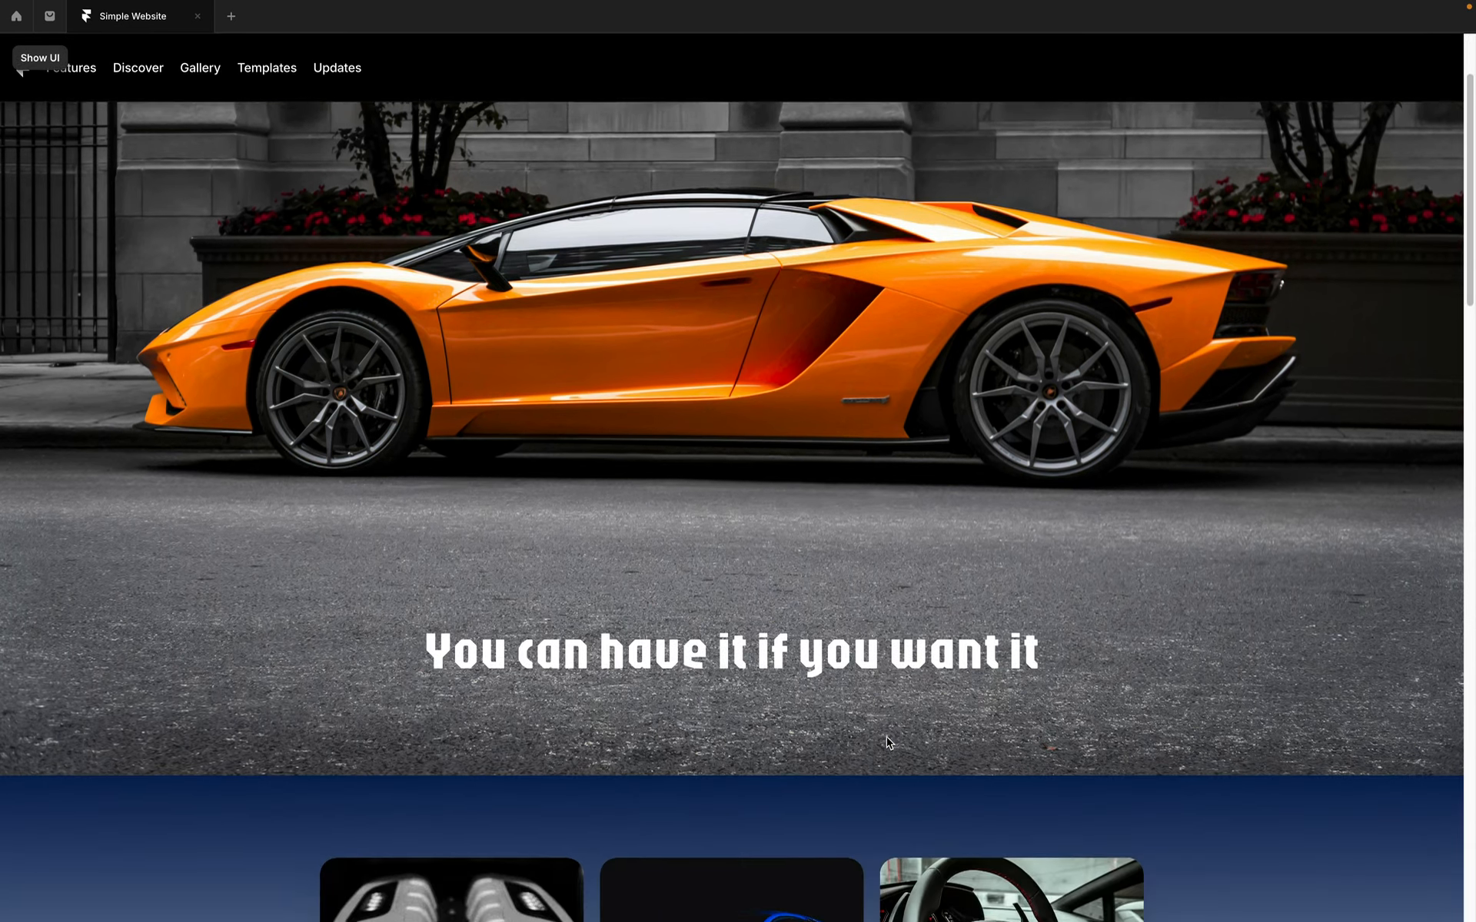
scroll(887, 738, down, 15)
scroll(887, 740, down, 15)
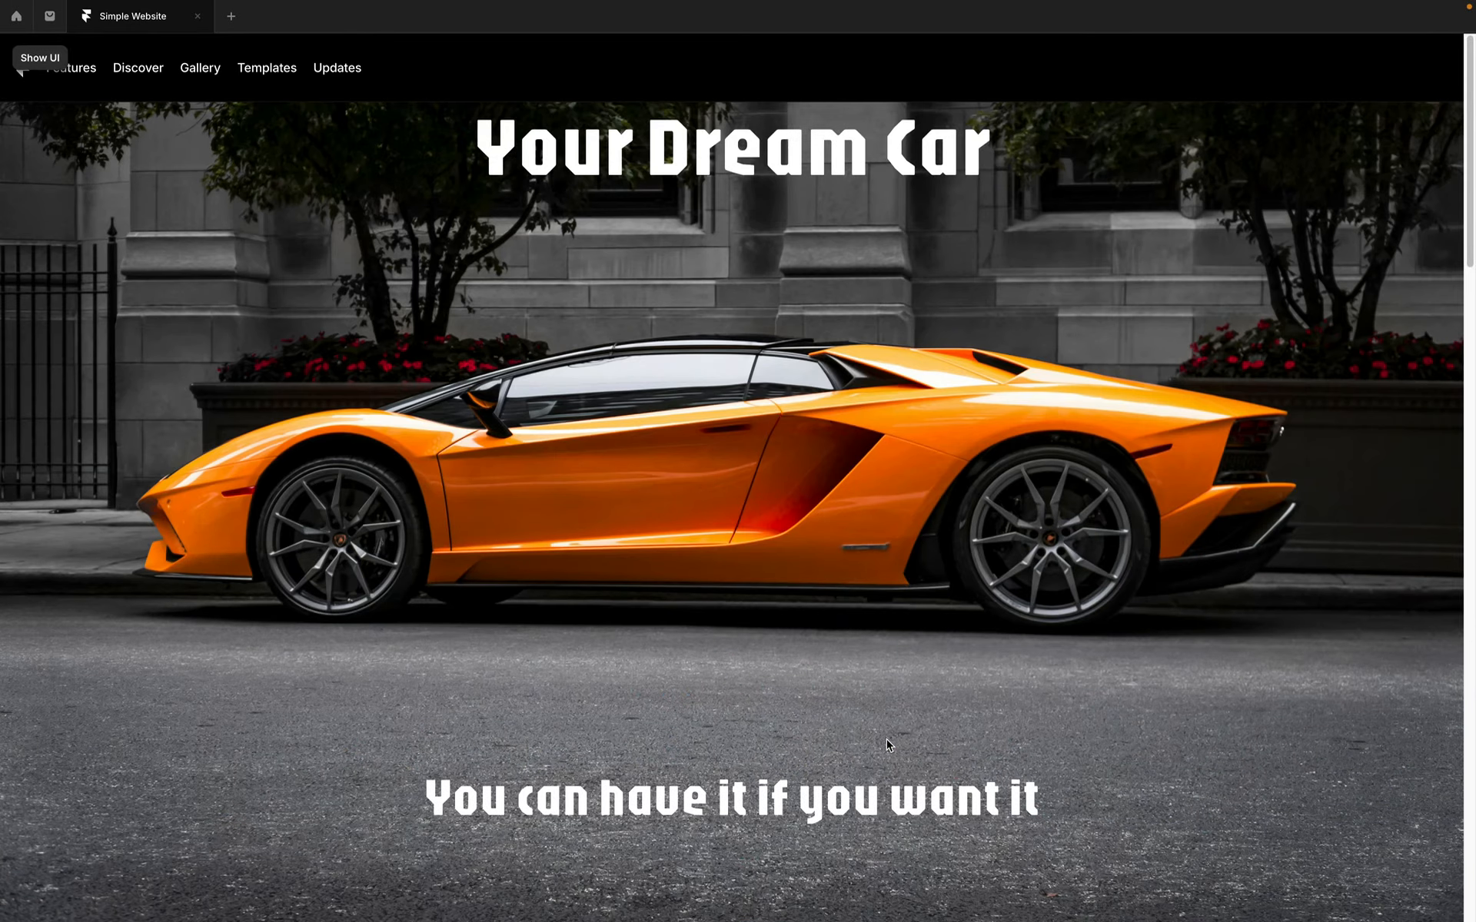
key(Escape)
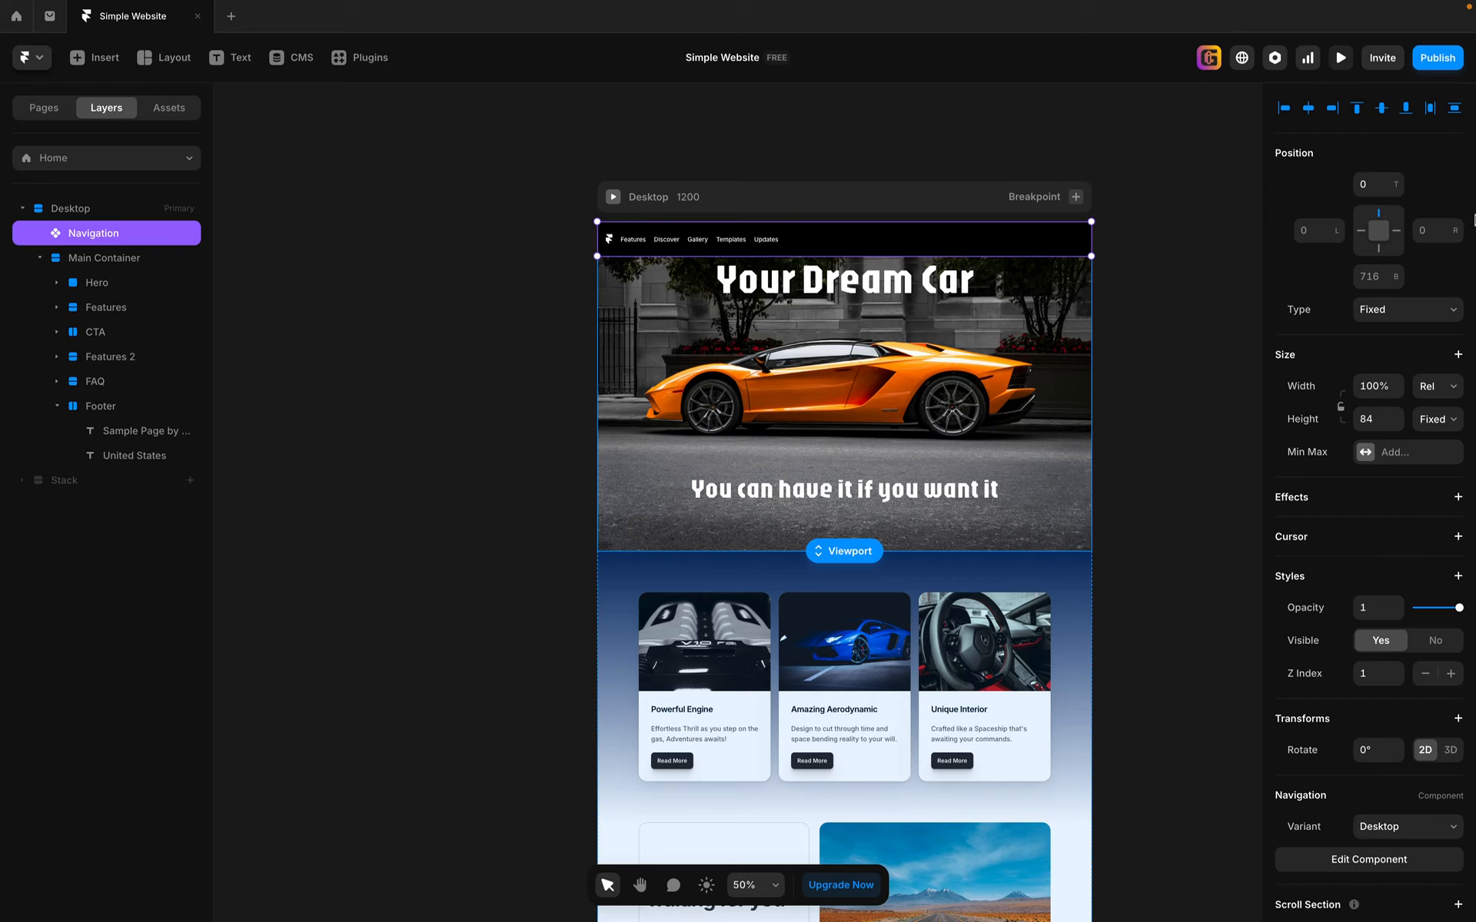
Step: Set the fixed navigation bar's top offset to 100
click(1375, 186)
text(100)
key(Return)
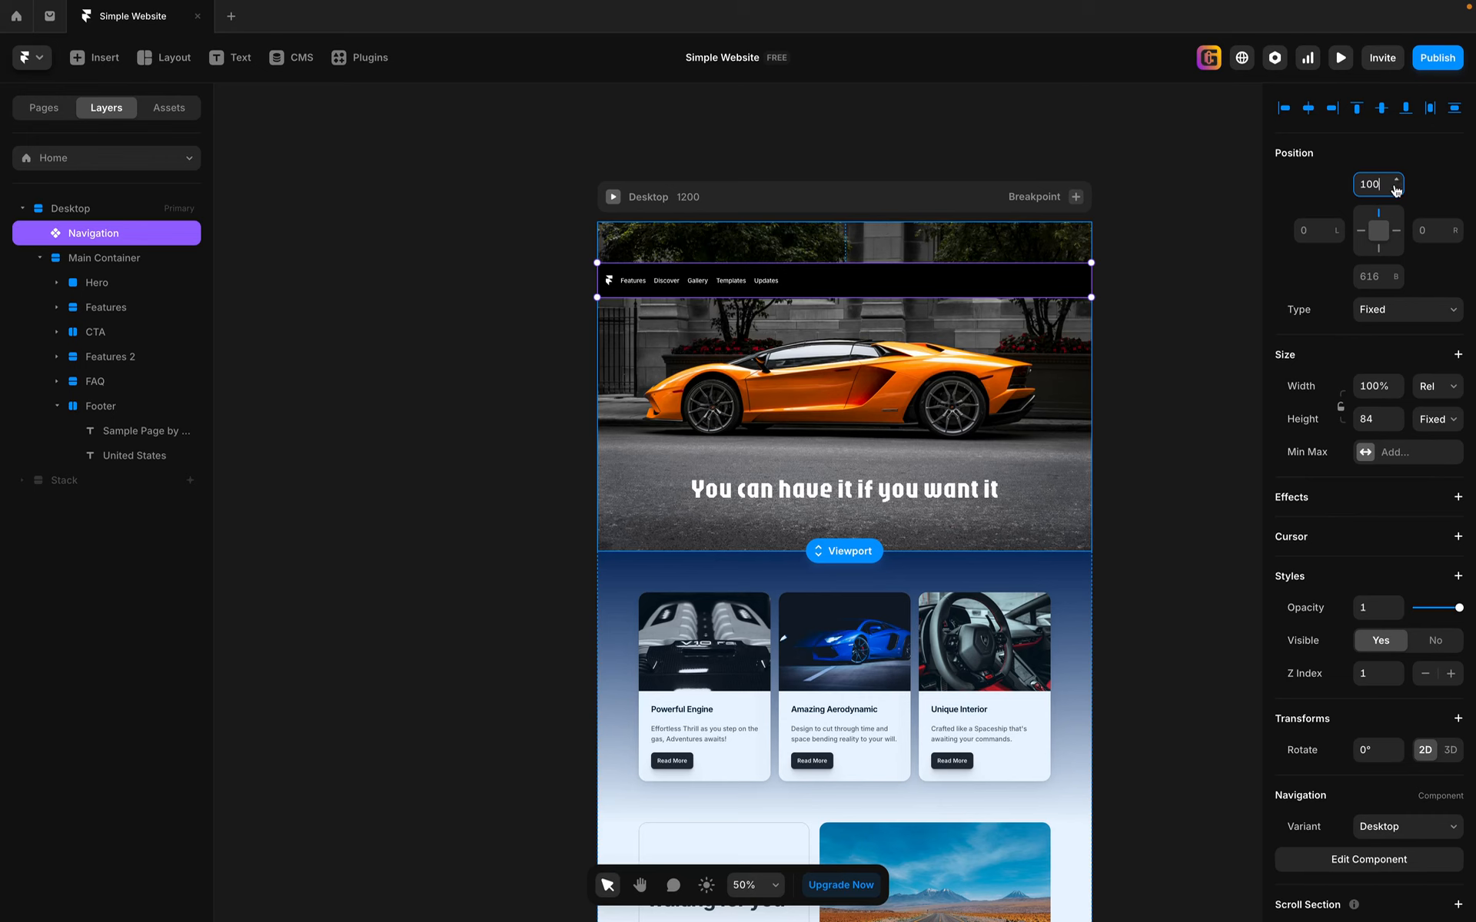
Step: Preview the page with the offset navigation bar, scrolling down through the sections and back up, then return to editing
click(1340, 60)
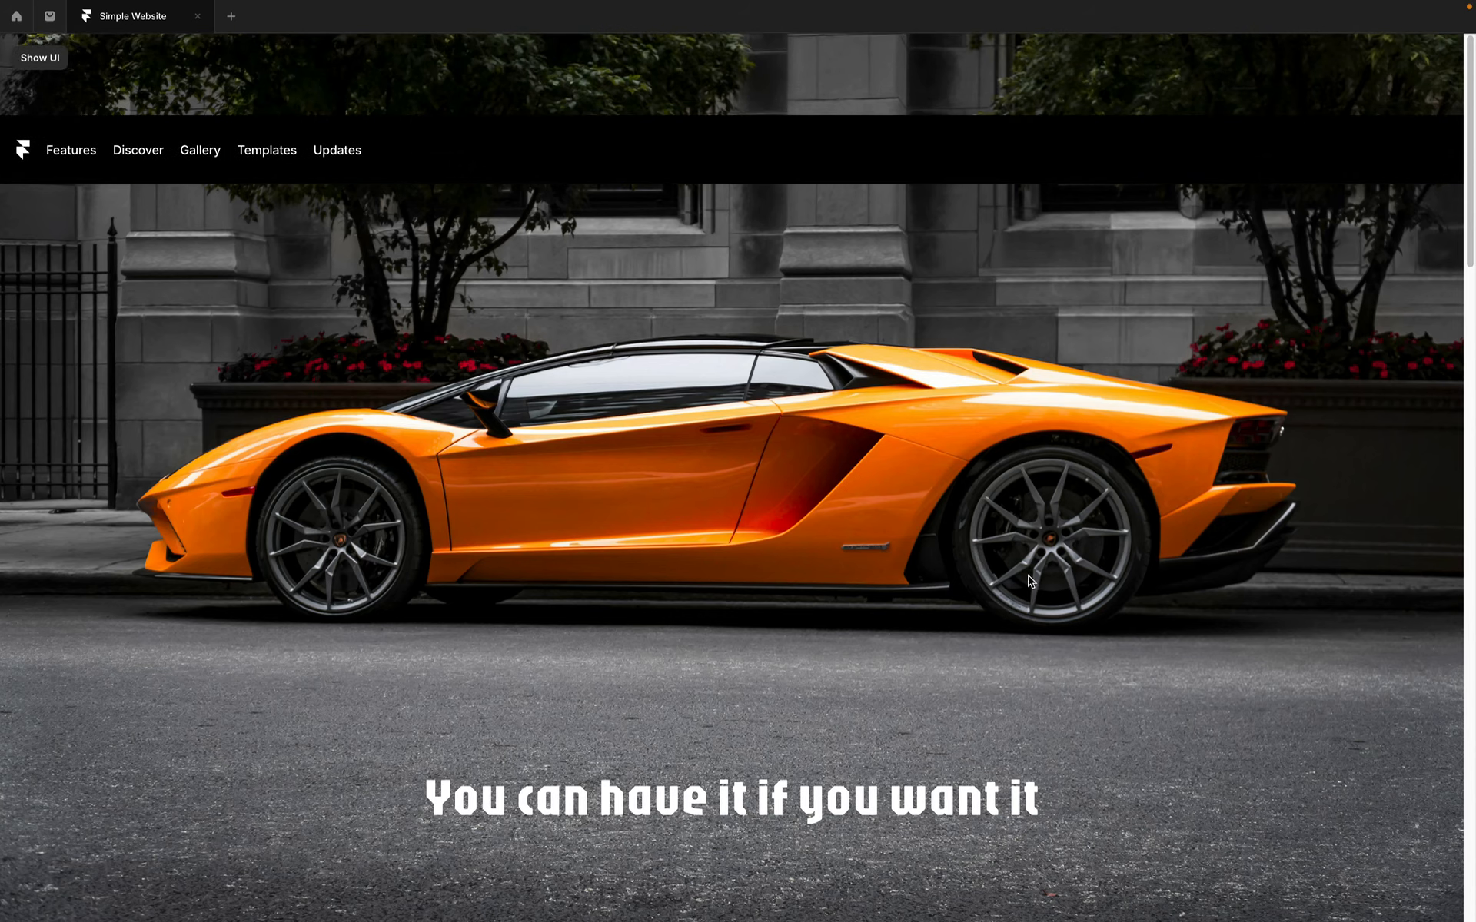
scroll(1068, 652, down, 10)
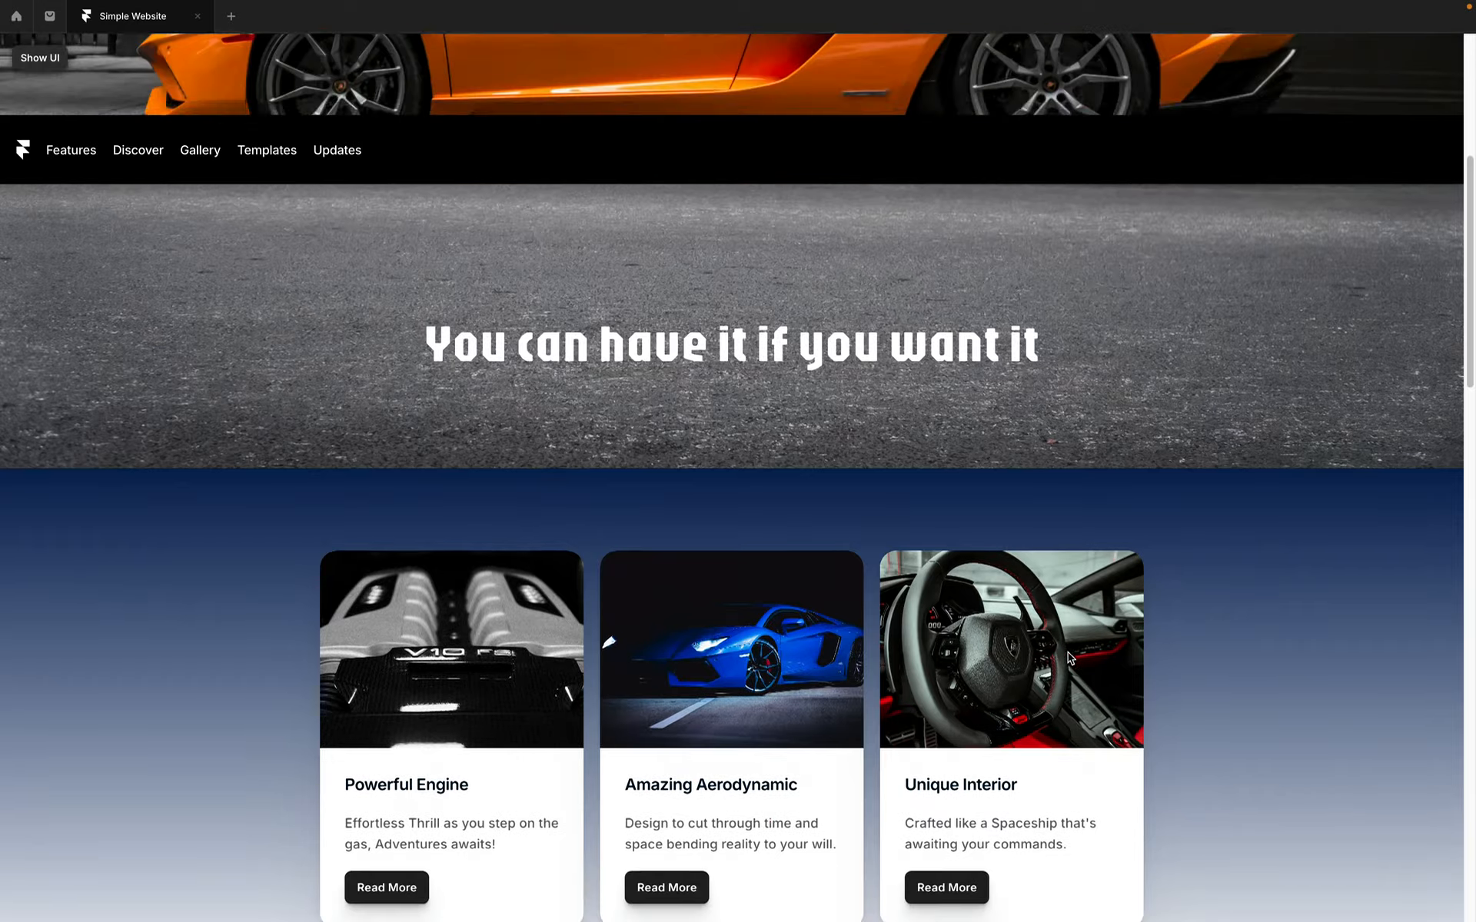
scroll(1067, 652, down, 10)
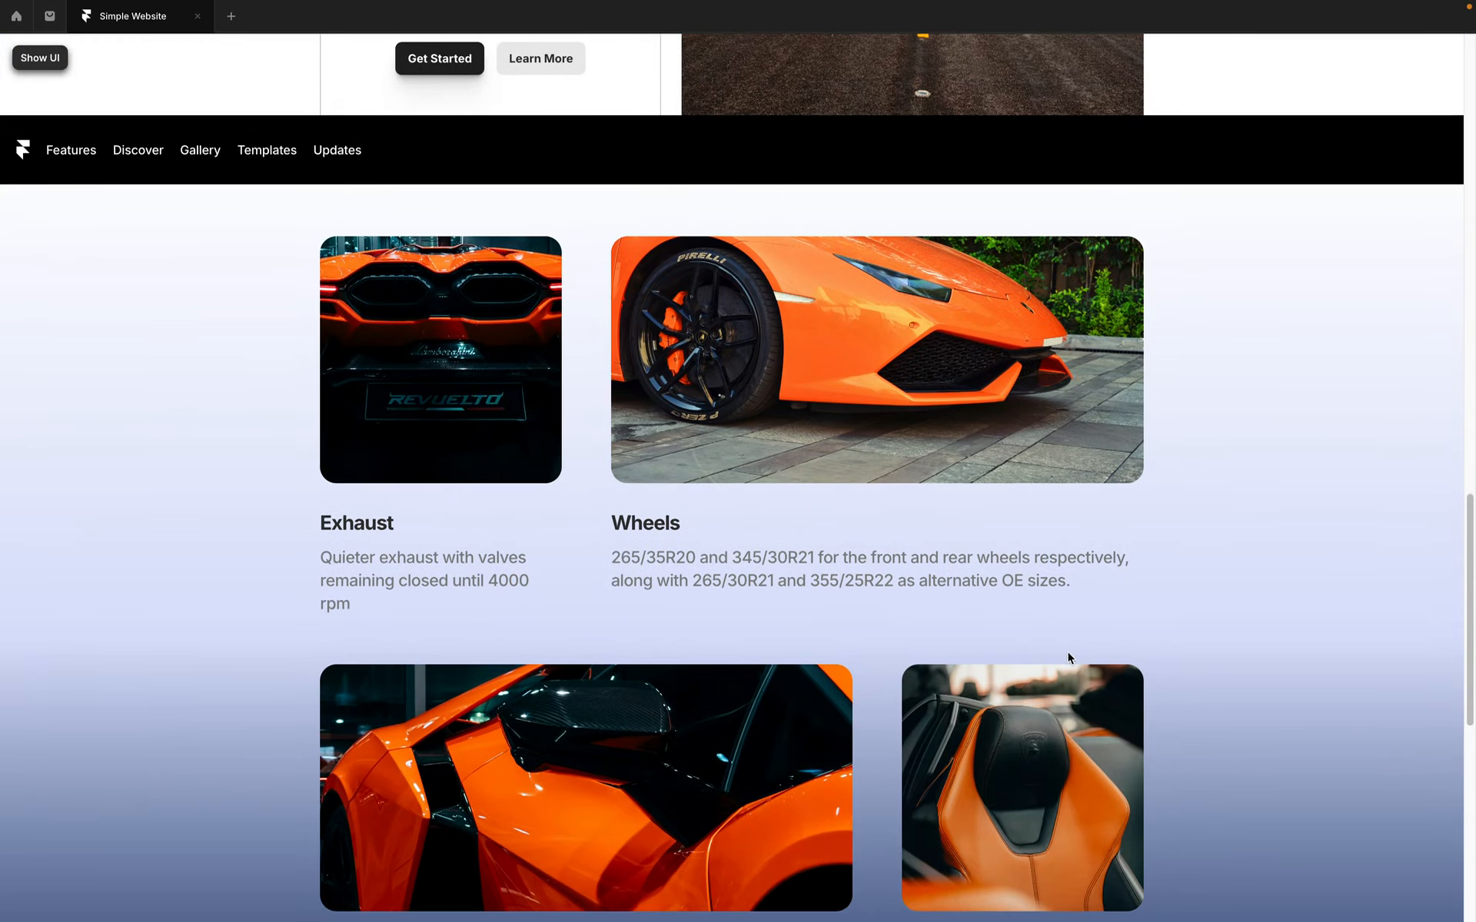
scroll(1067, 652, up, 5)
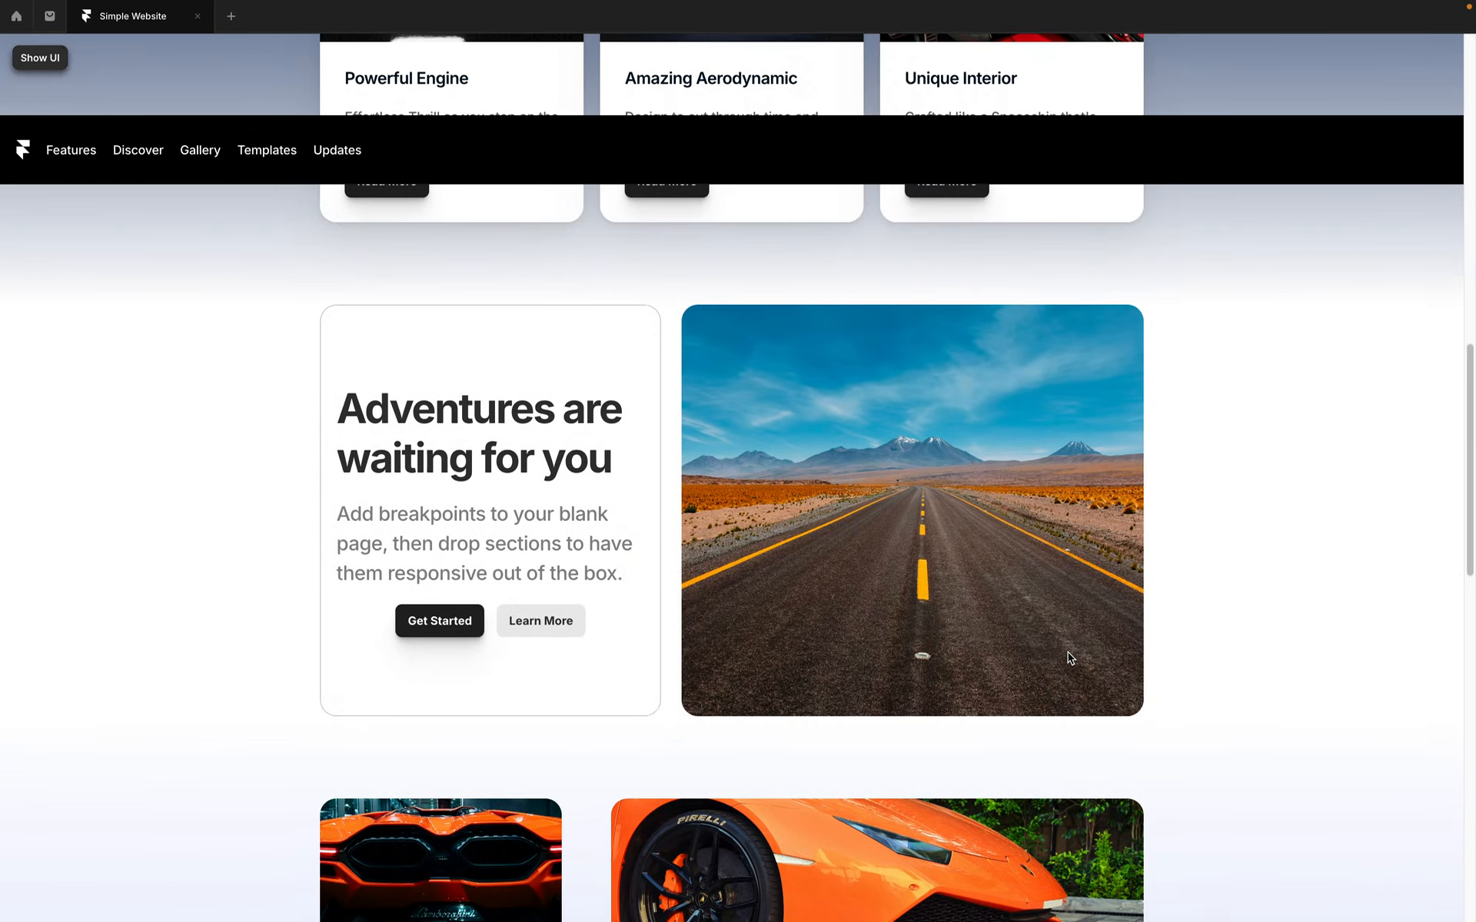
scroll(1068, 652, up, 6)
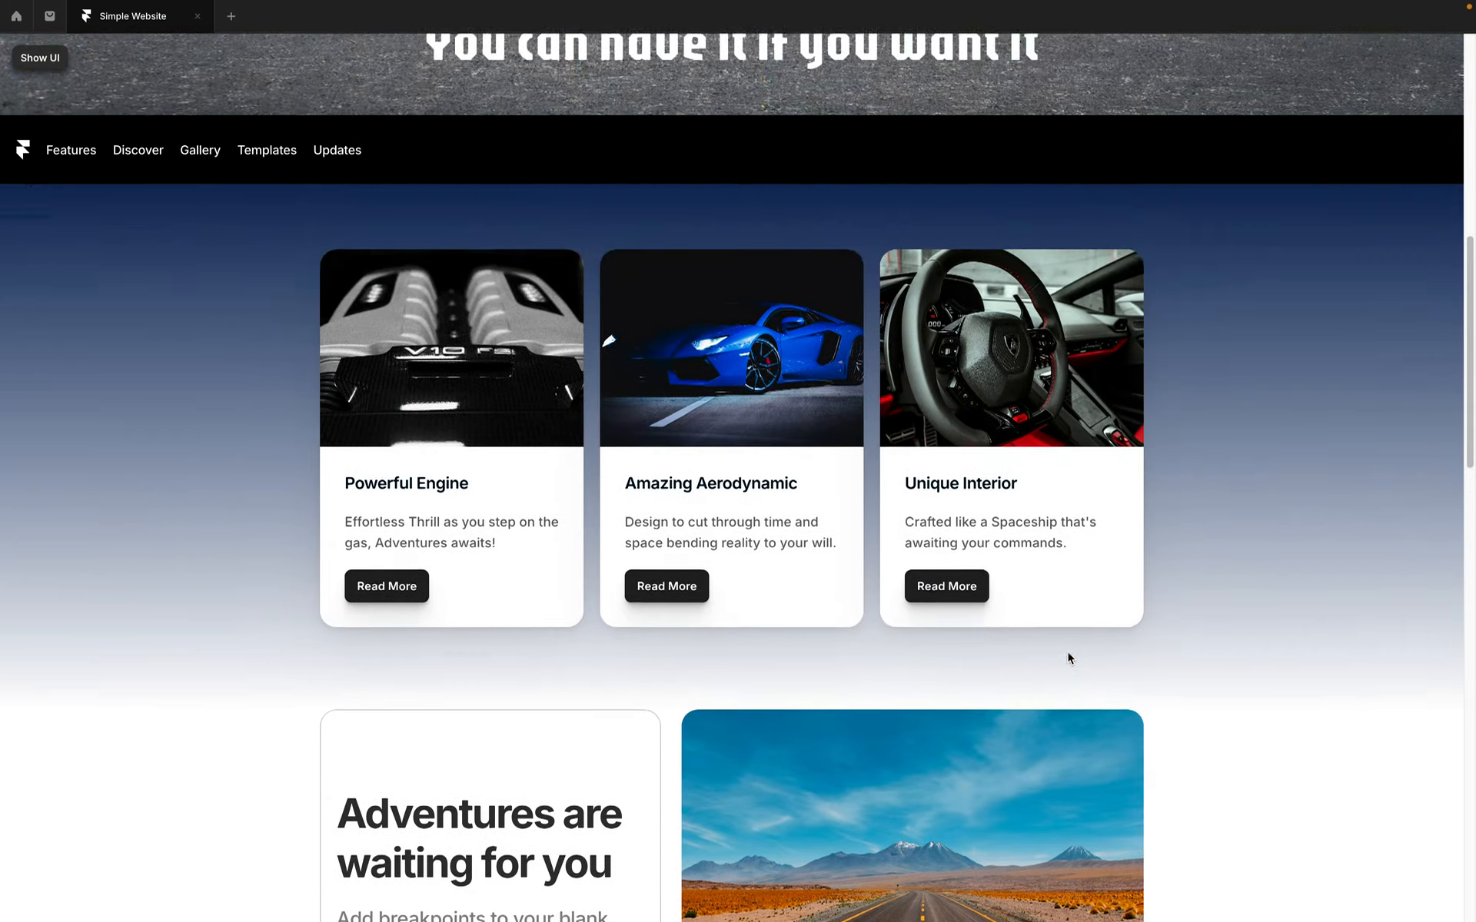
scroll(1068, 653, up, 7)
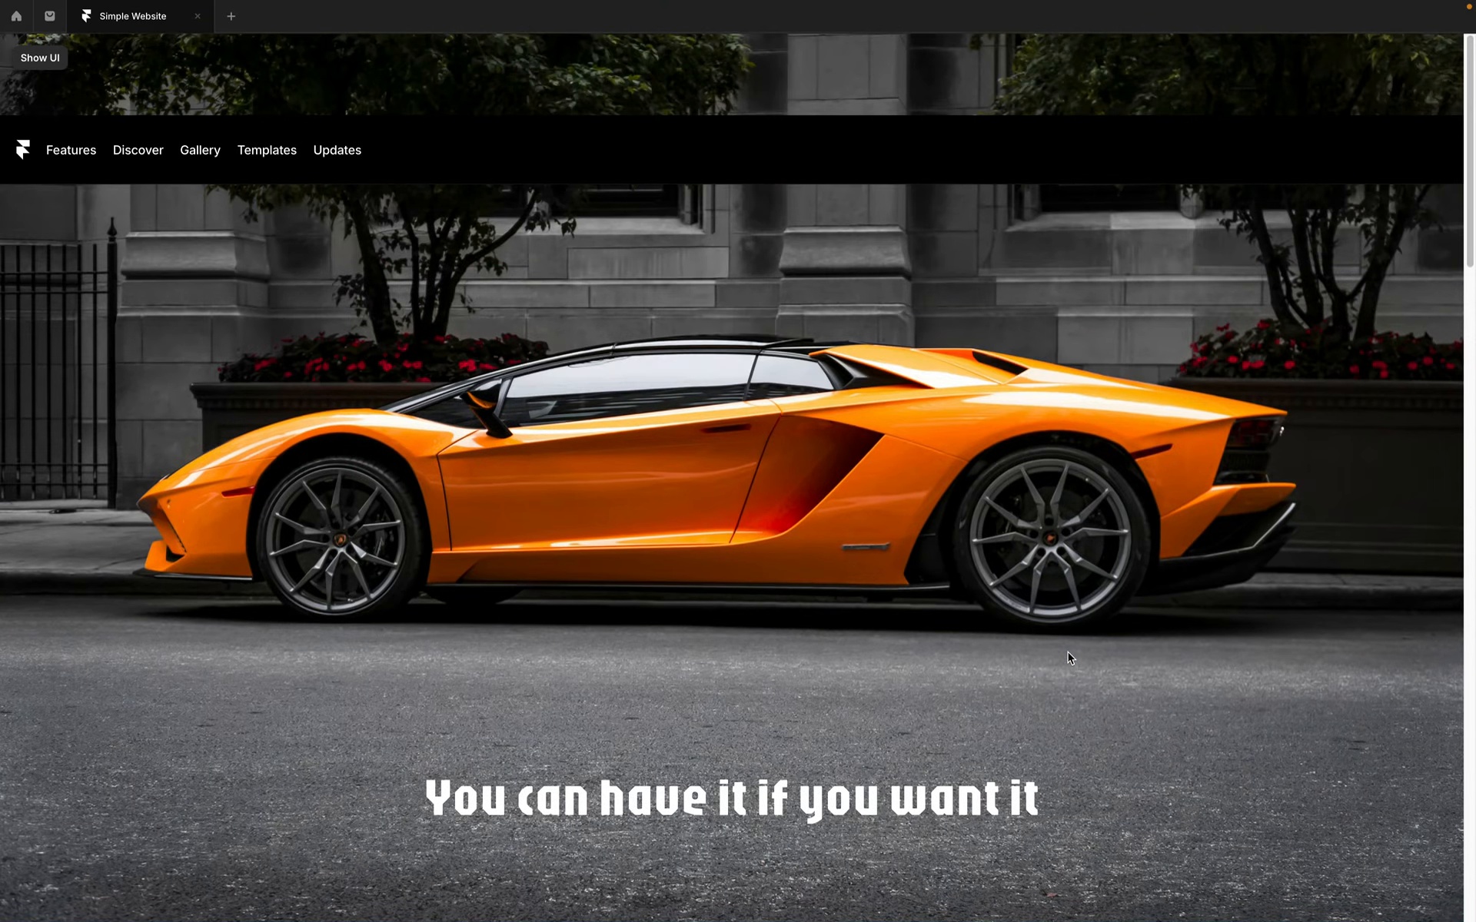
key(Escape)
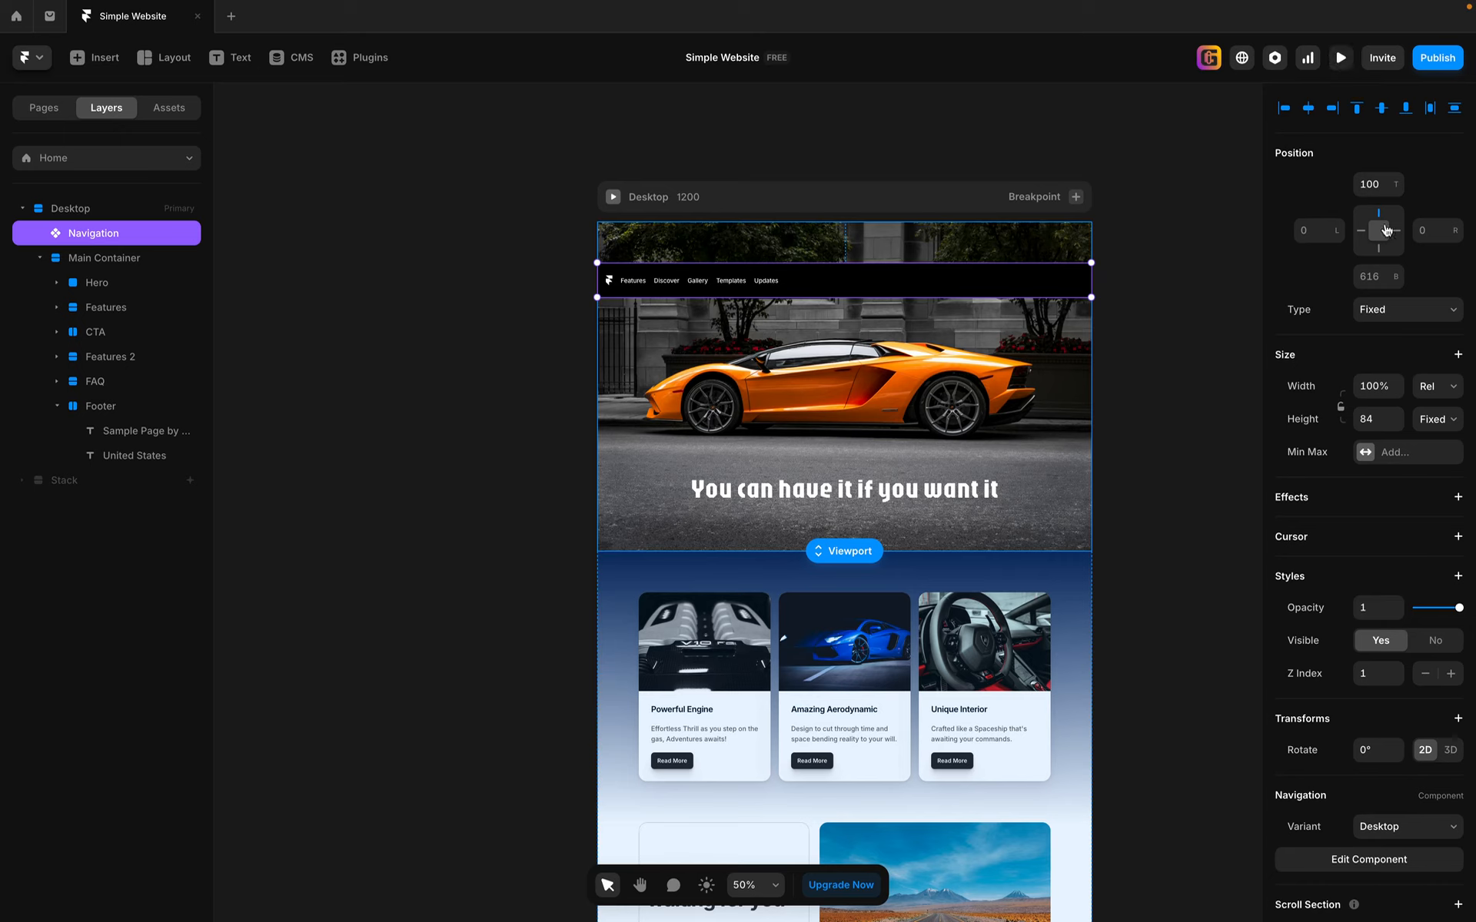
Step: Reset the navigation bar's top offset to 0 and deselect it
click(1381, 185)
text(0)
key(Return)
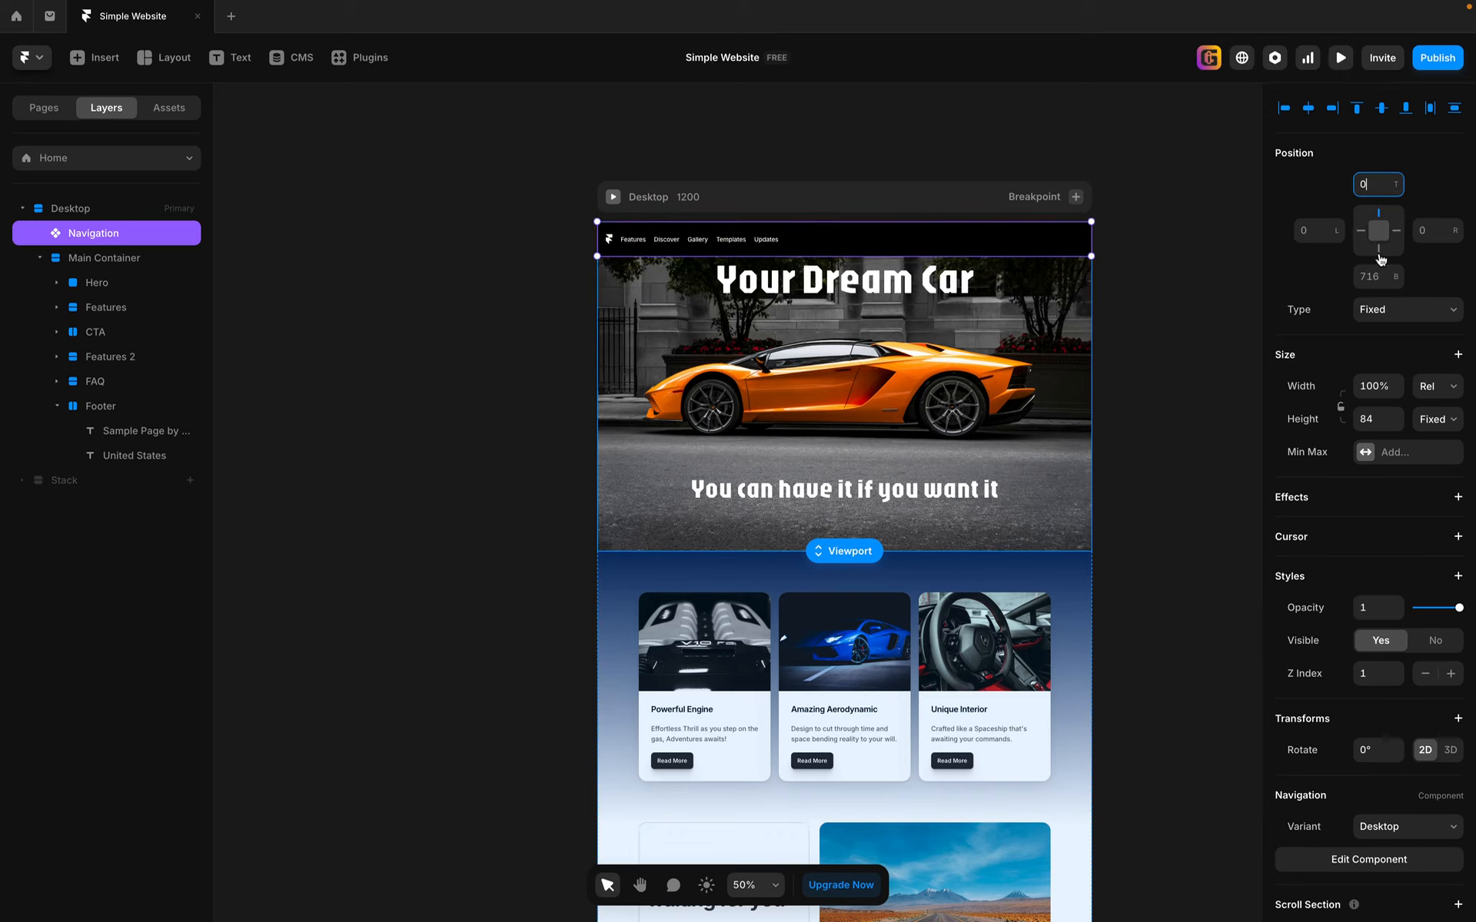
click(1246, 262)
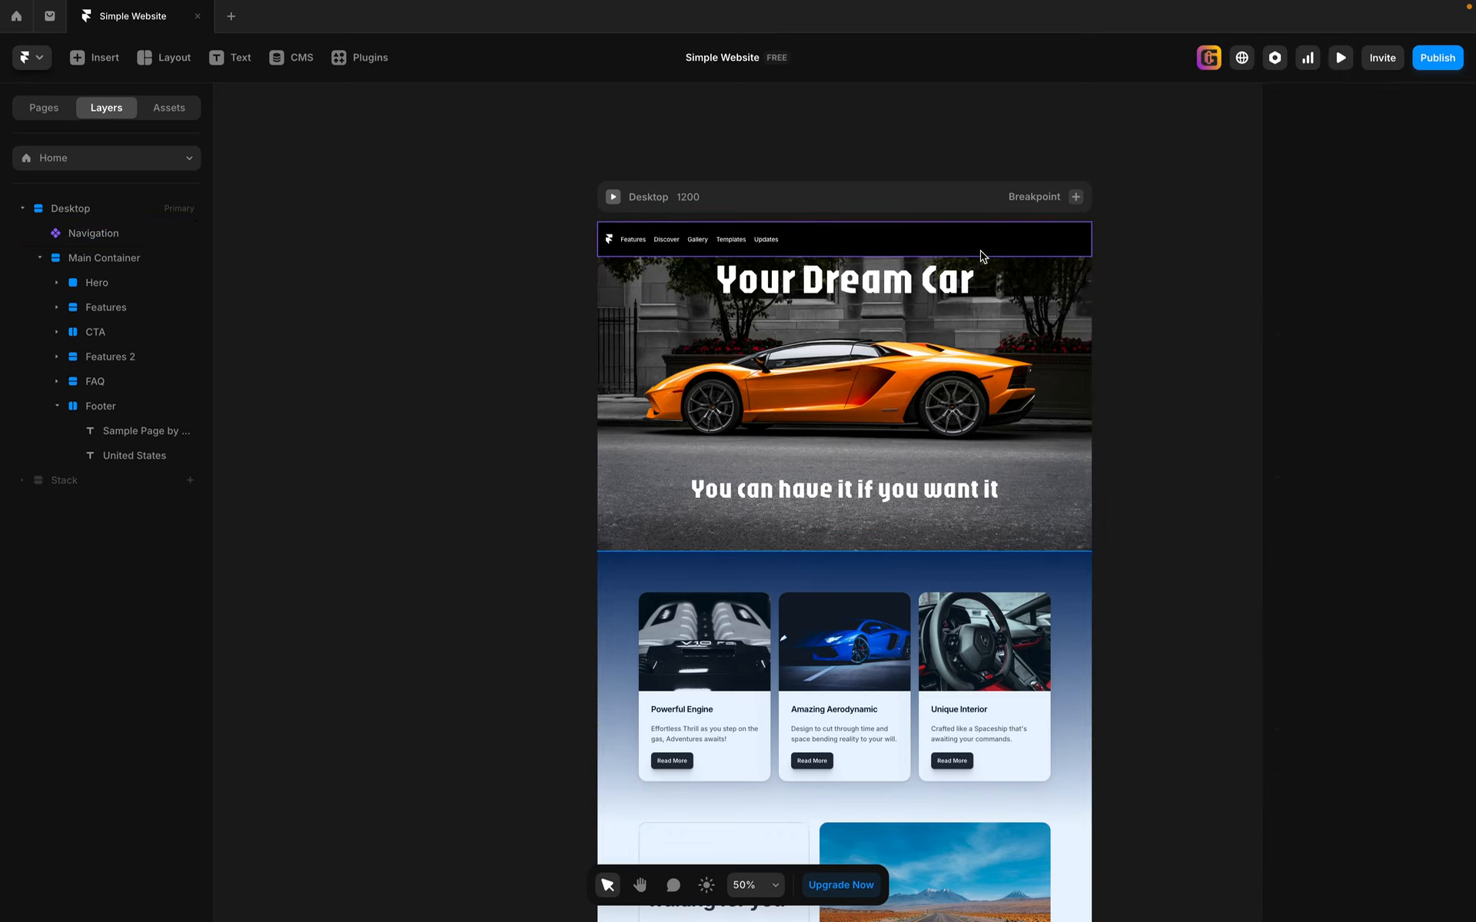
Step: Open the navigation component for editing and examine its Desktop, Phone and Phone Open variants
double_click(873, 246)
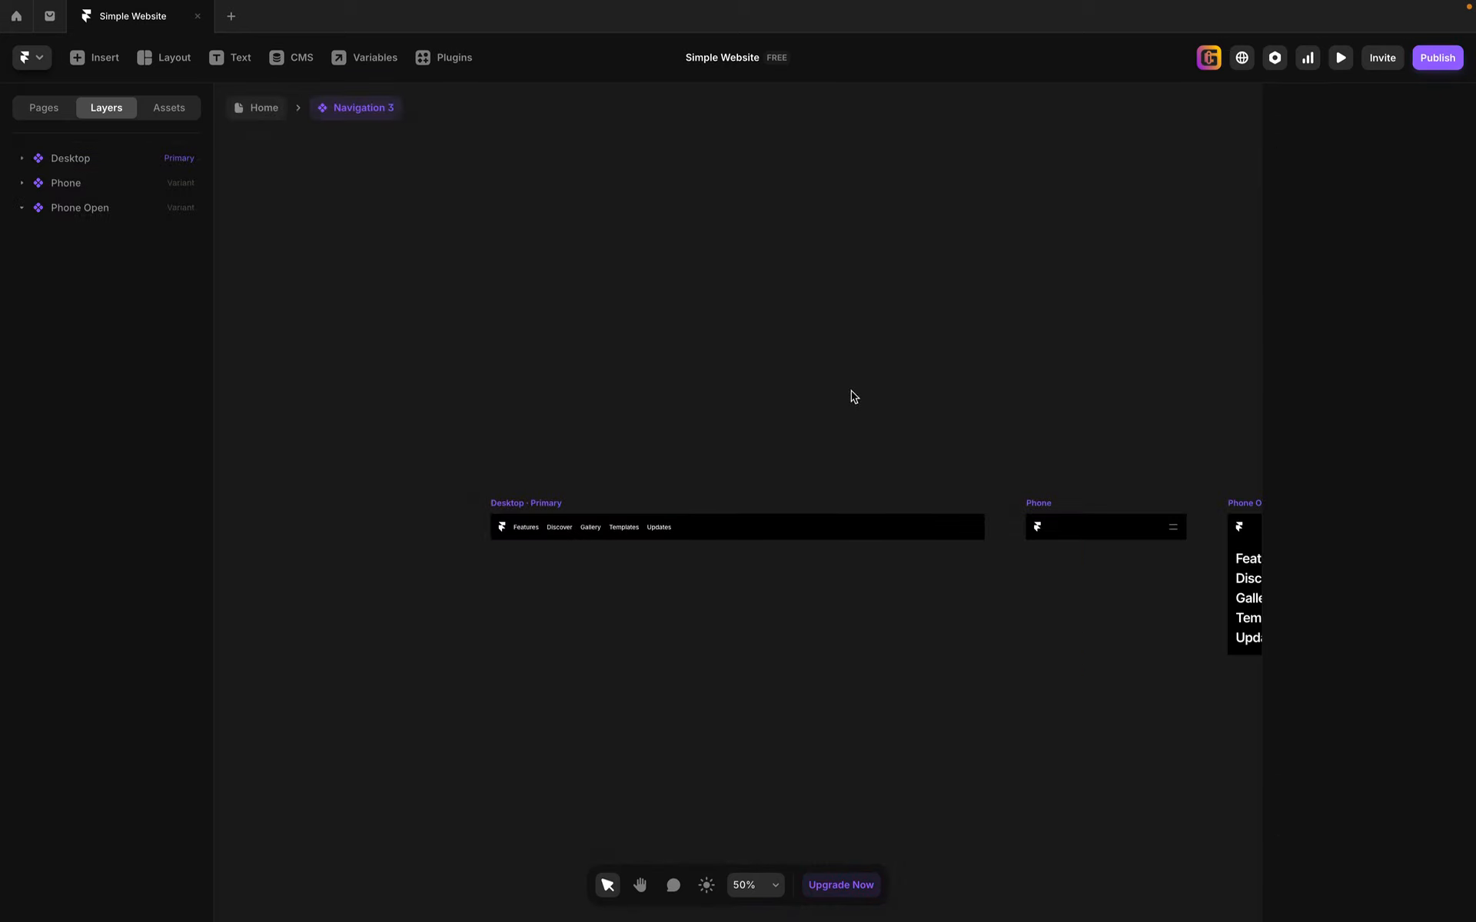
key(space)
drag(1035, 699, 814, 540)
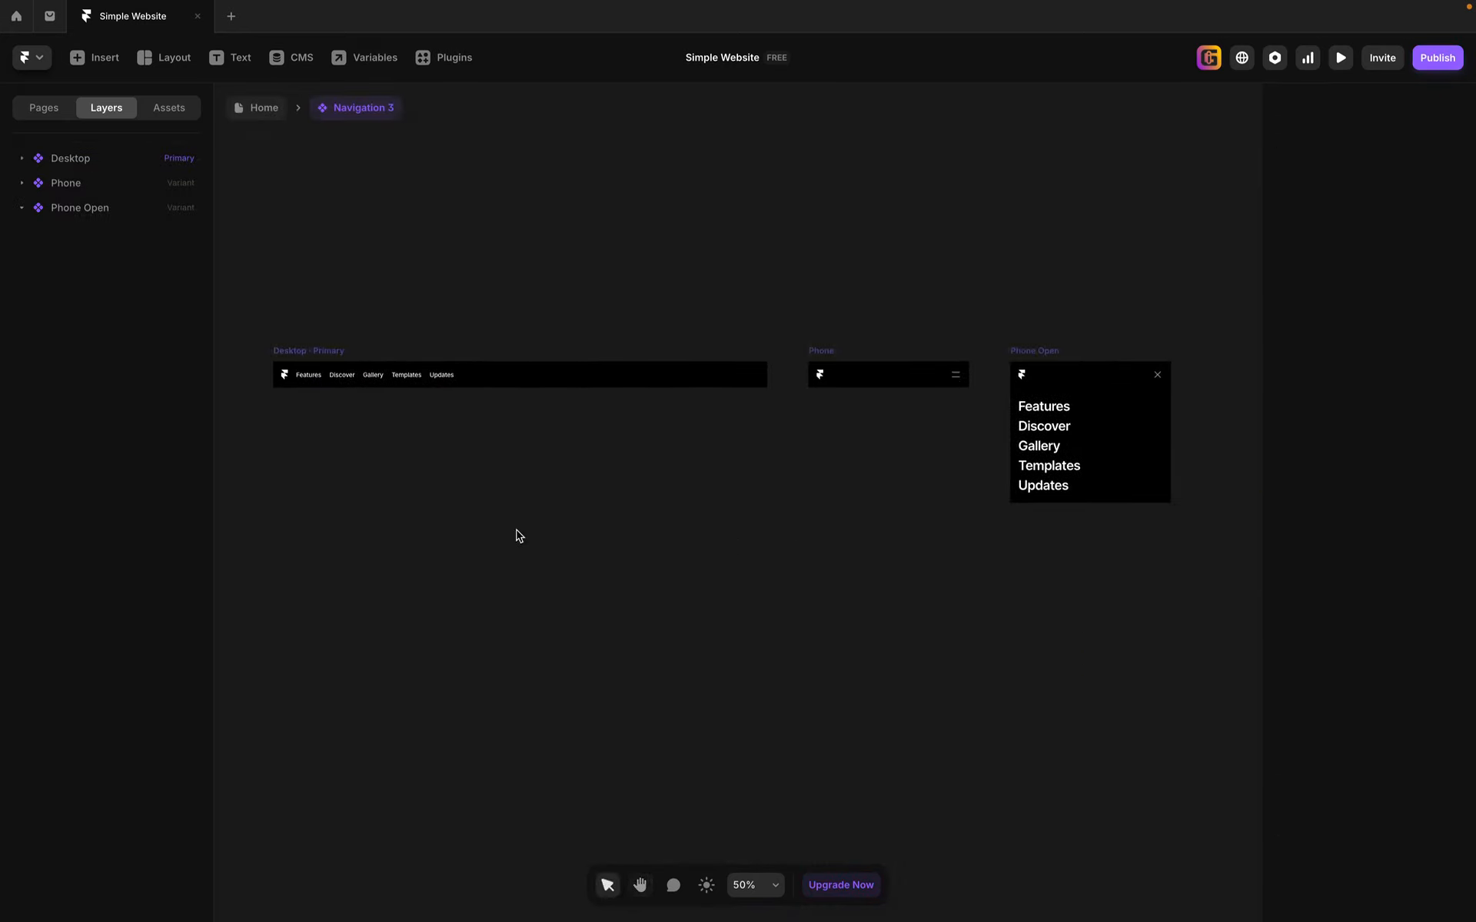
click(319, 352)
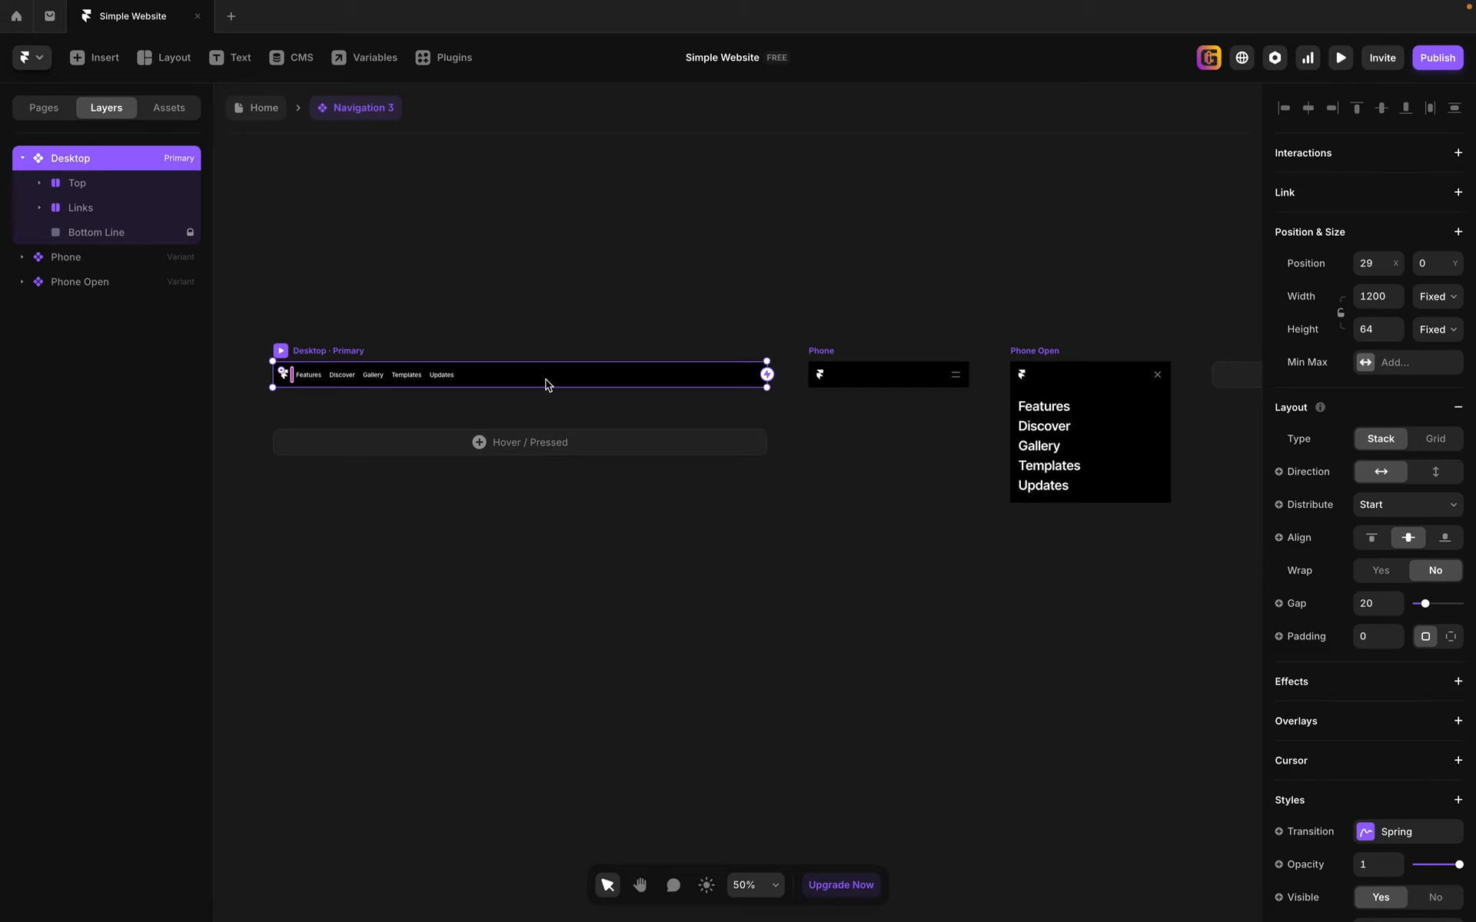
click(817, 357)
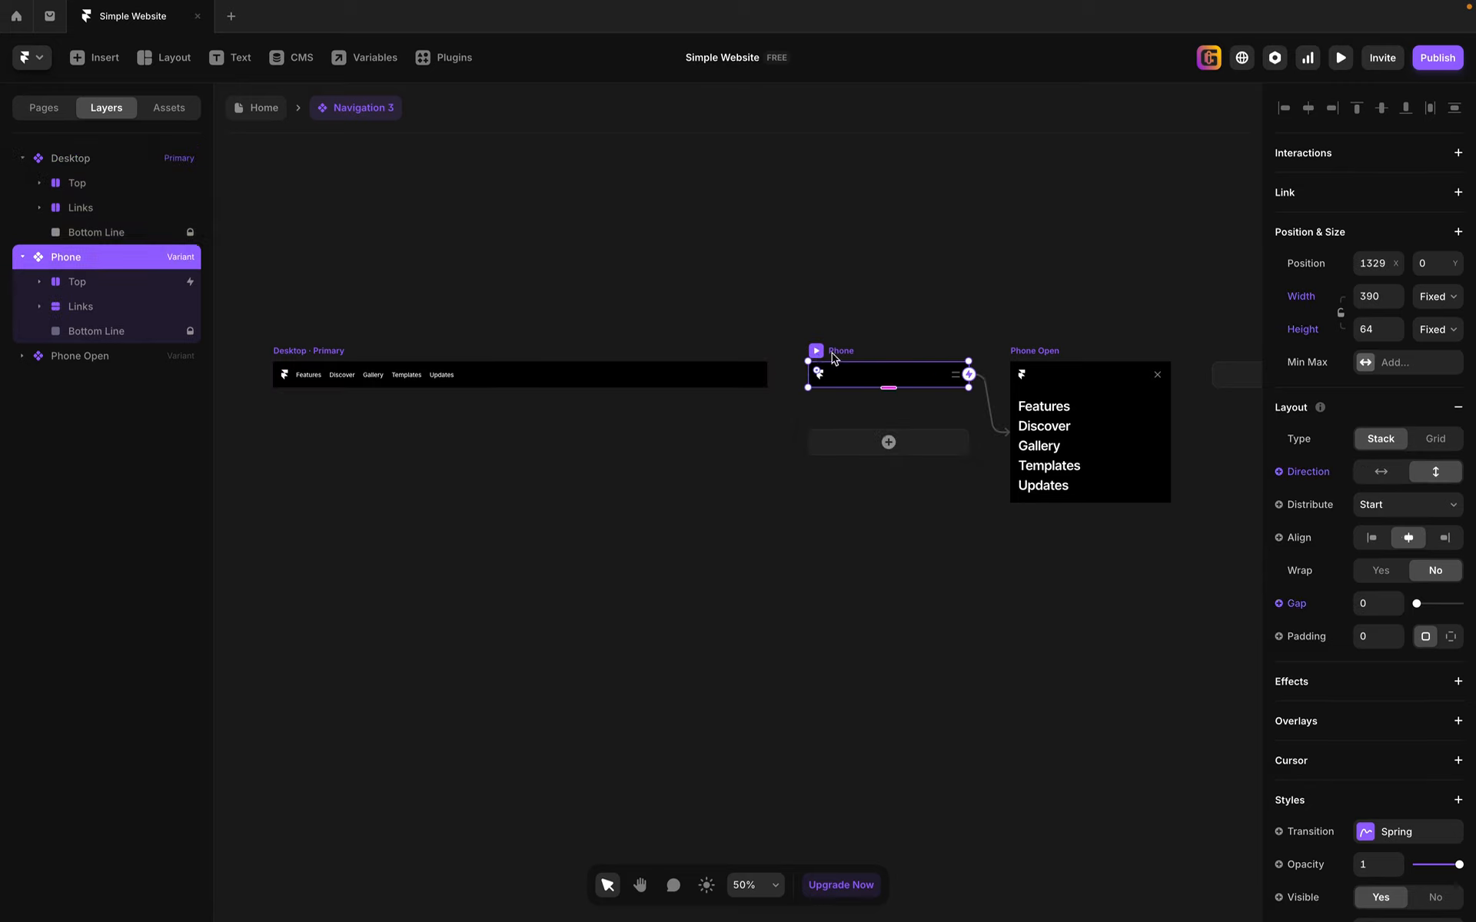
click(1034, 351)
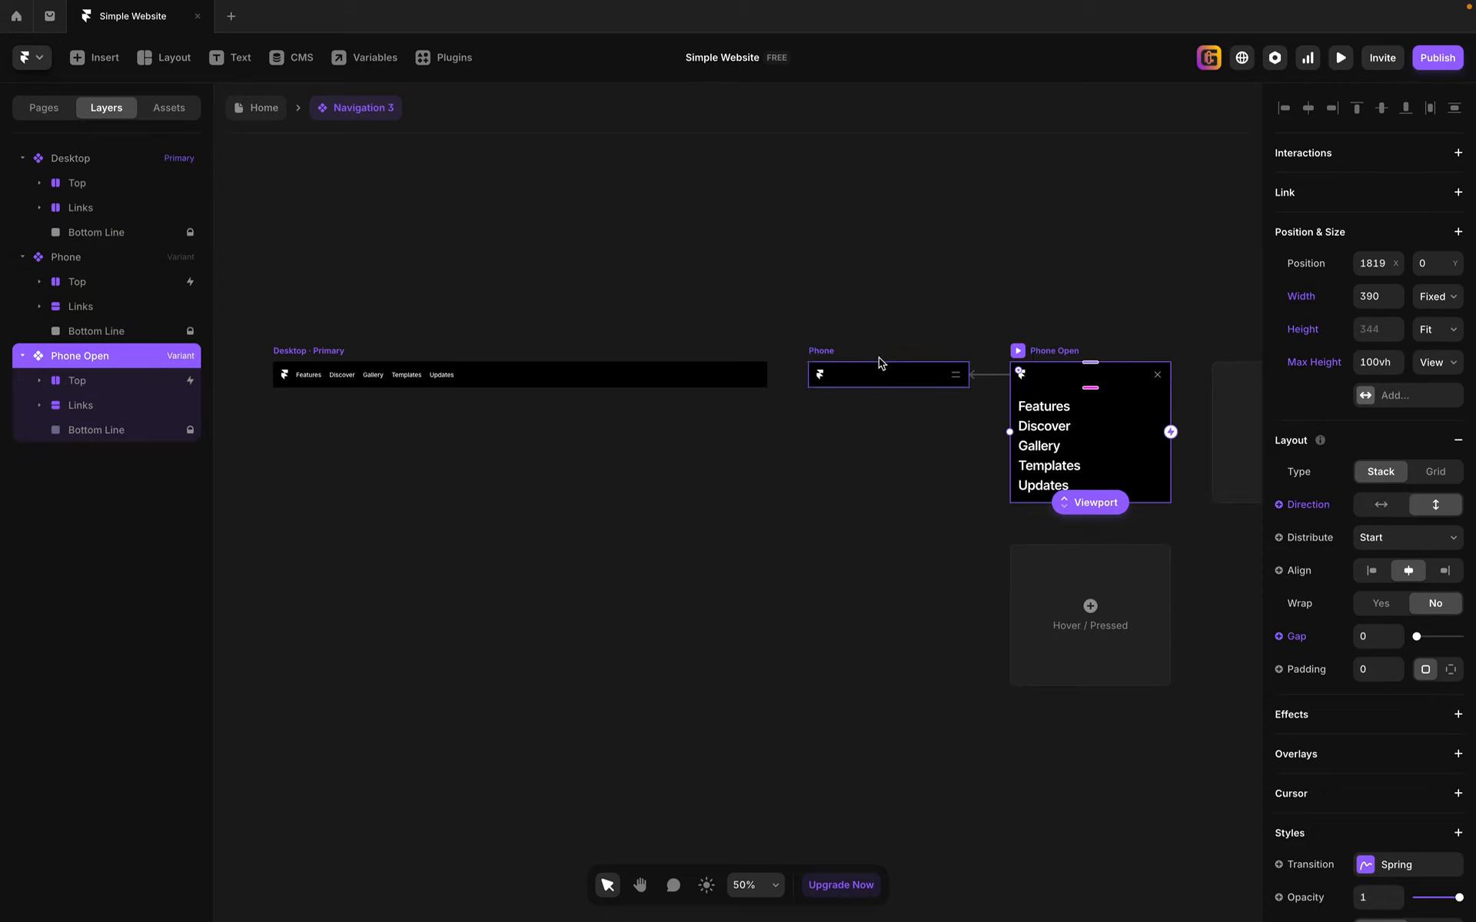
click(827, 356)
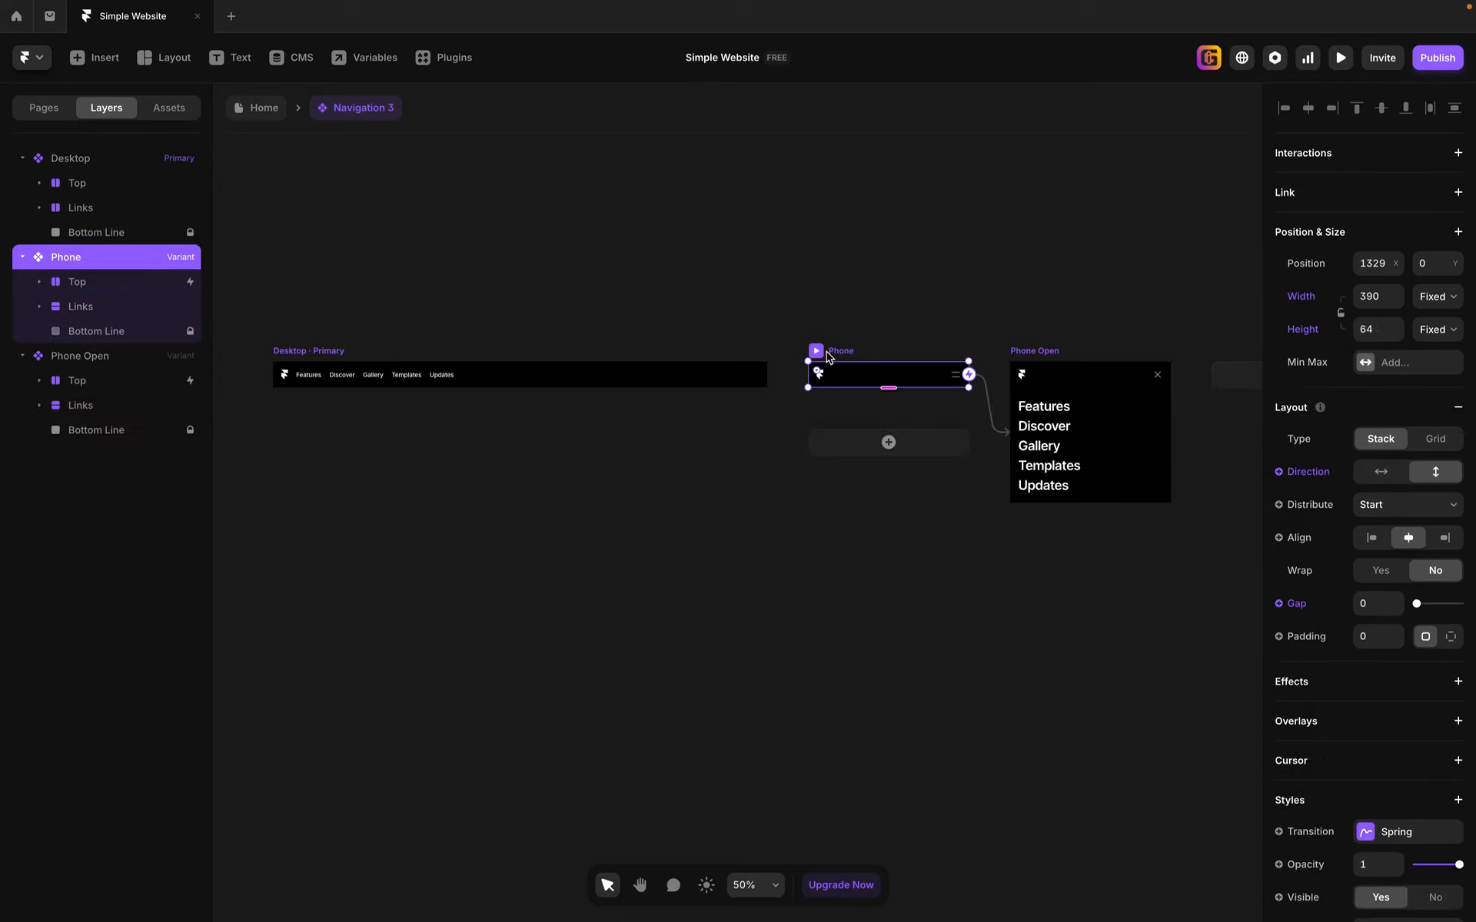